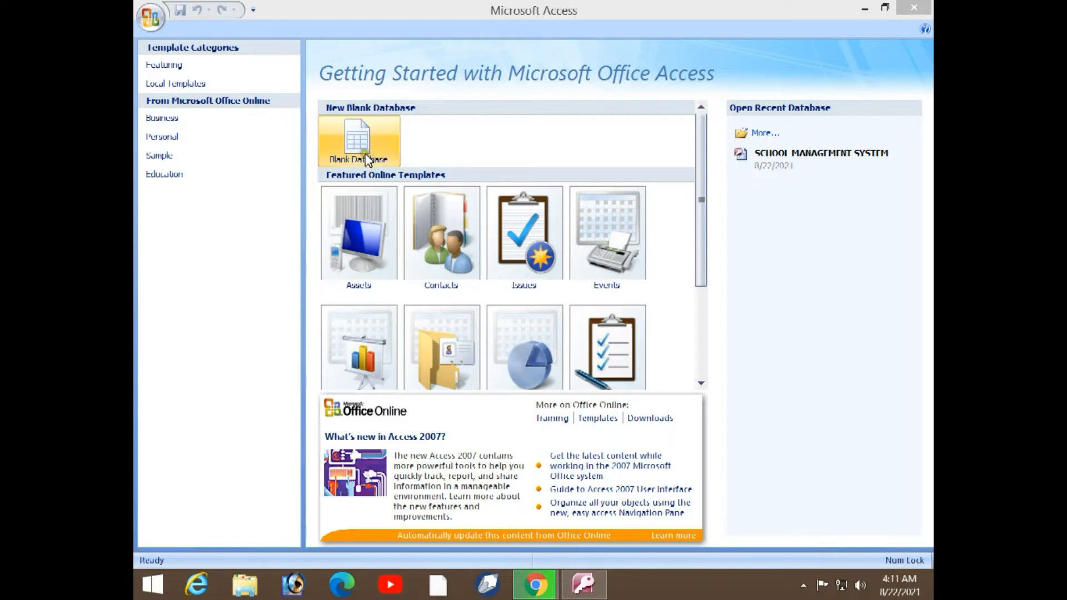
Create a blank database with the file name "school DBMS"
left_click(366, 160)
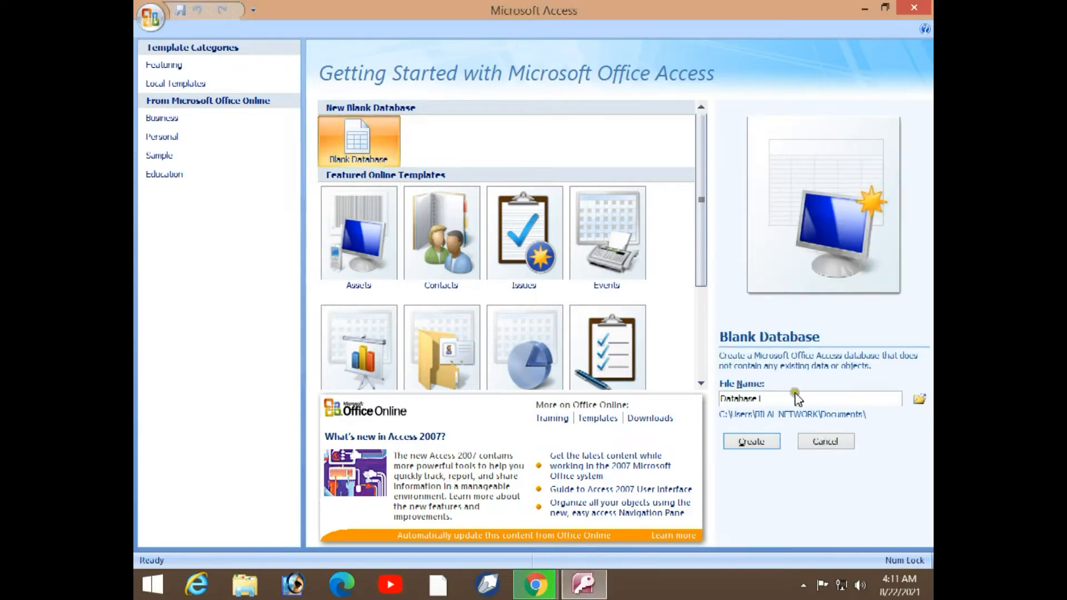
left_click_drag(802, 405, 521, 430)
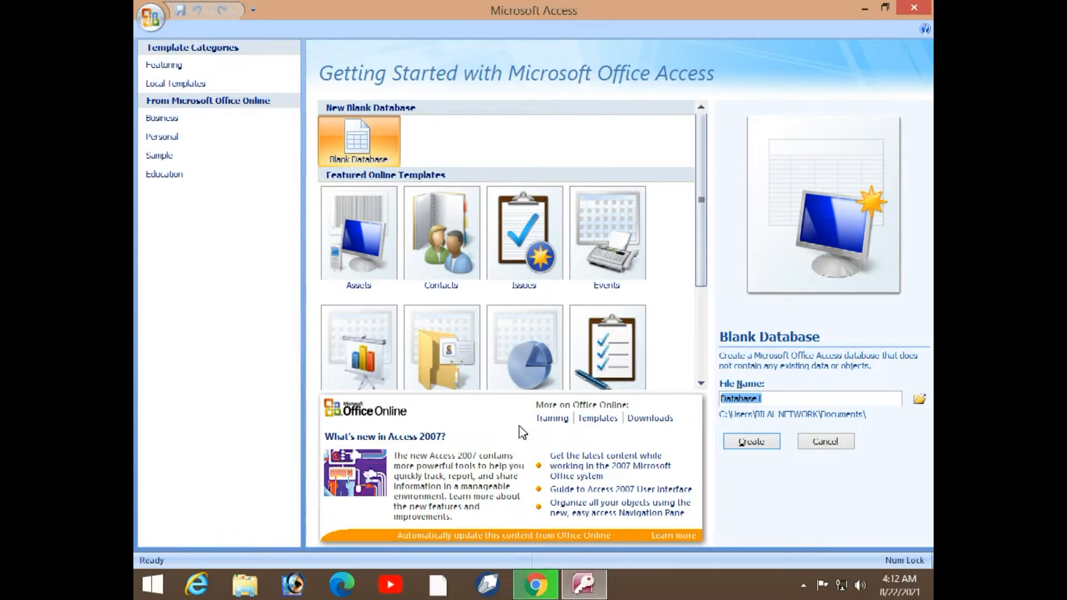
key("Caps_Lock")
key("Caps_Lock")
type("school manage")
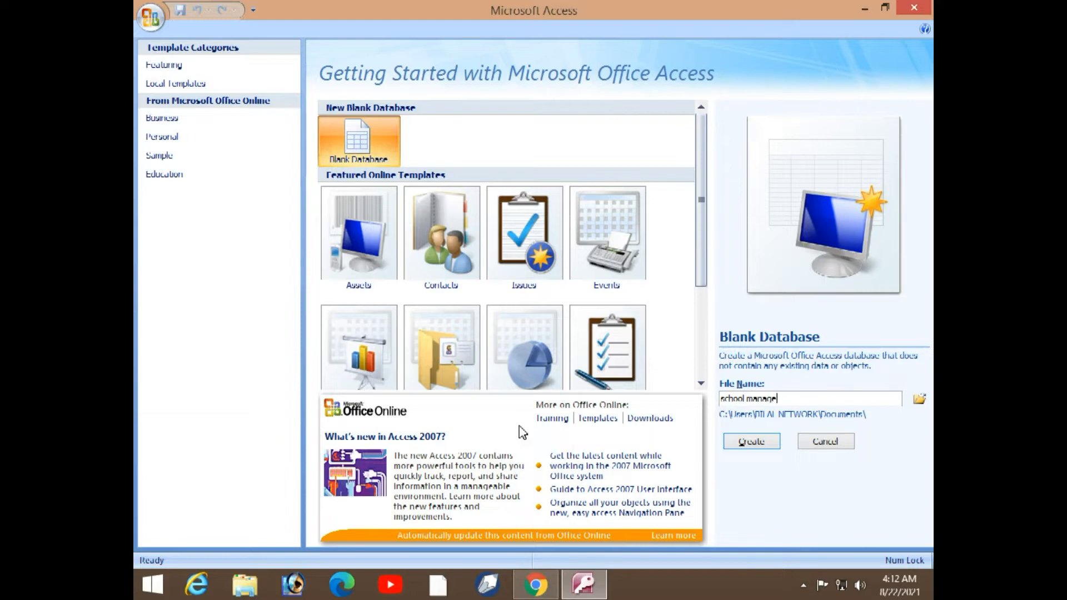
type("ment")
key("BackSpace")
key("BackSpace")
key("BackSpace")
key("BackSpace")
key("BackSpace")
key("BackSpace")
key("BackSpace")
key("BackSpace")
key("BackSpace")
key("BackSpace")
key("BackSpace")
type("DDMS")
left_click(746, 444)
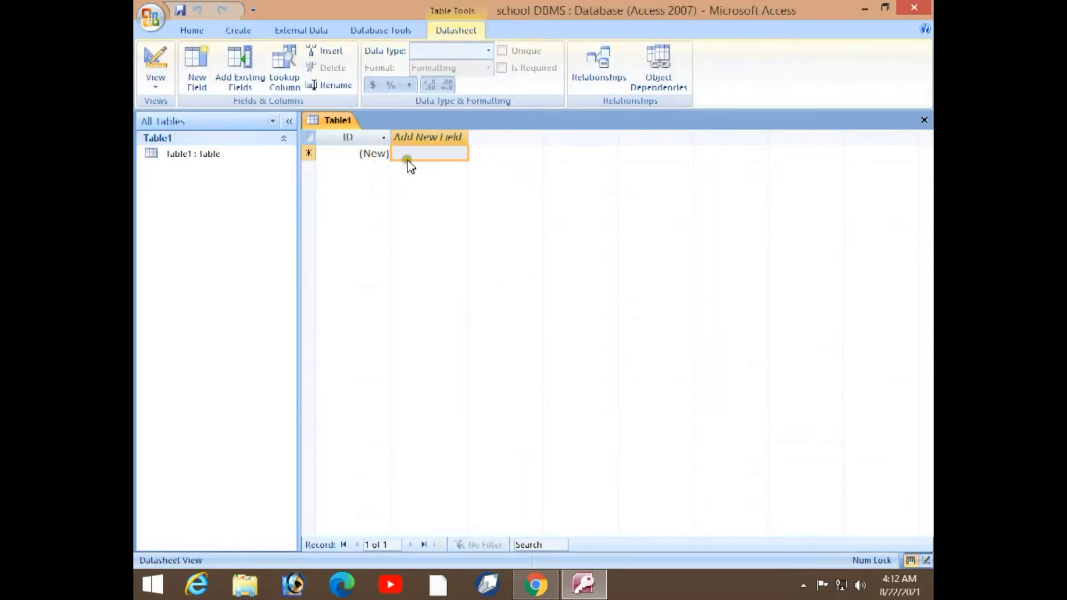
Select the default table's field headings to inspect them, and close the table without saving it
left_click(178, 155)
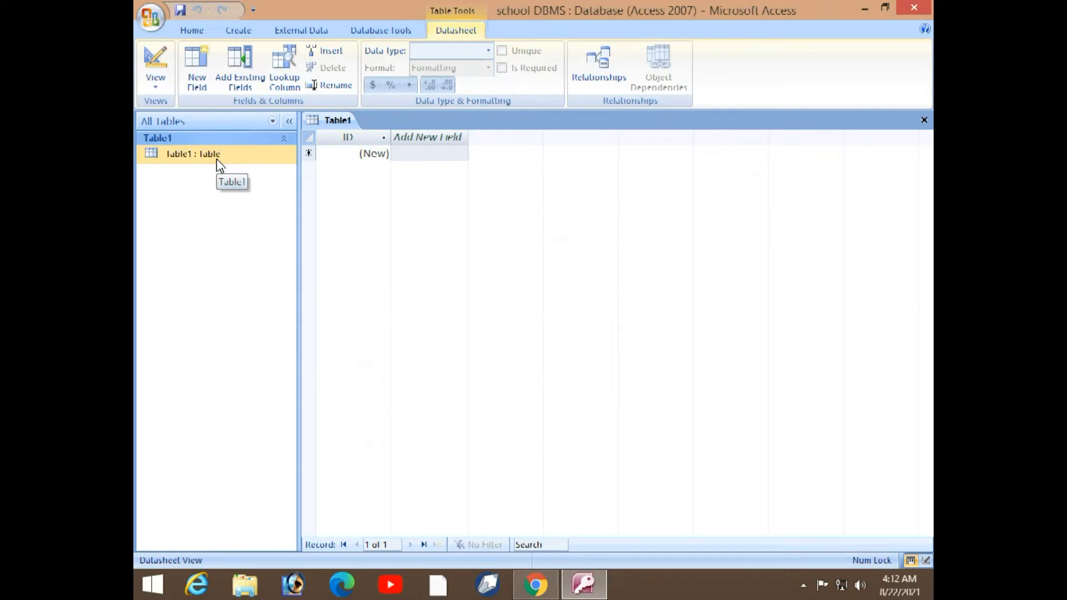
left_click(434, 137)
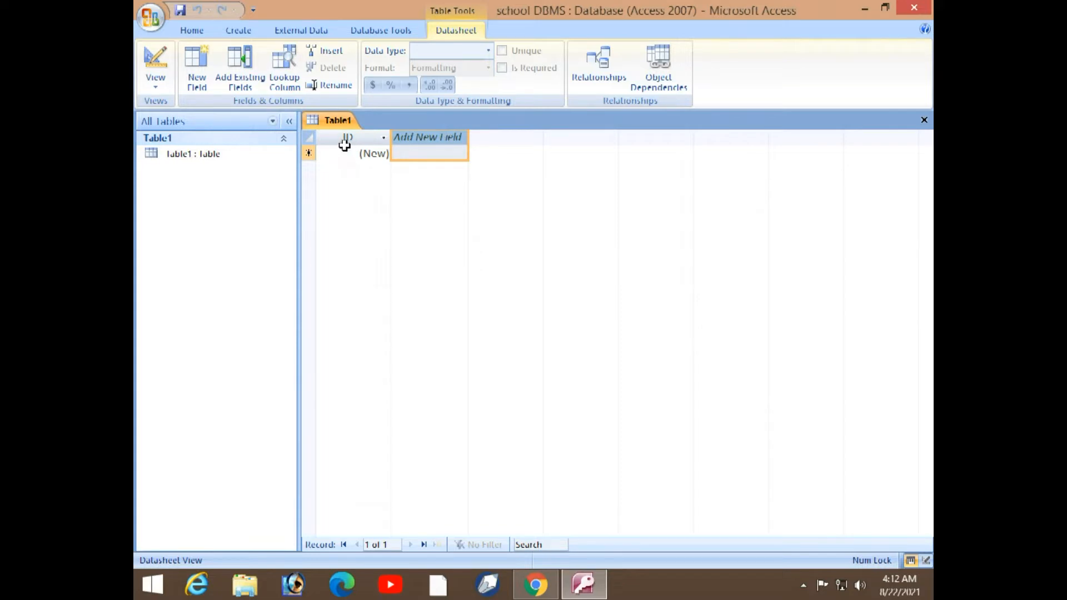
left_click(347, 138)
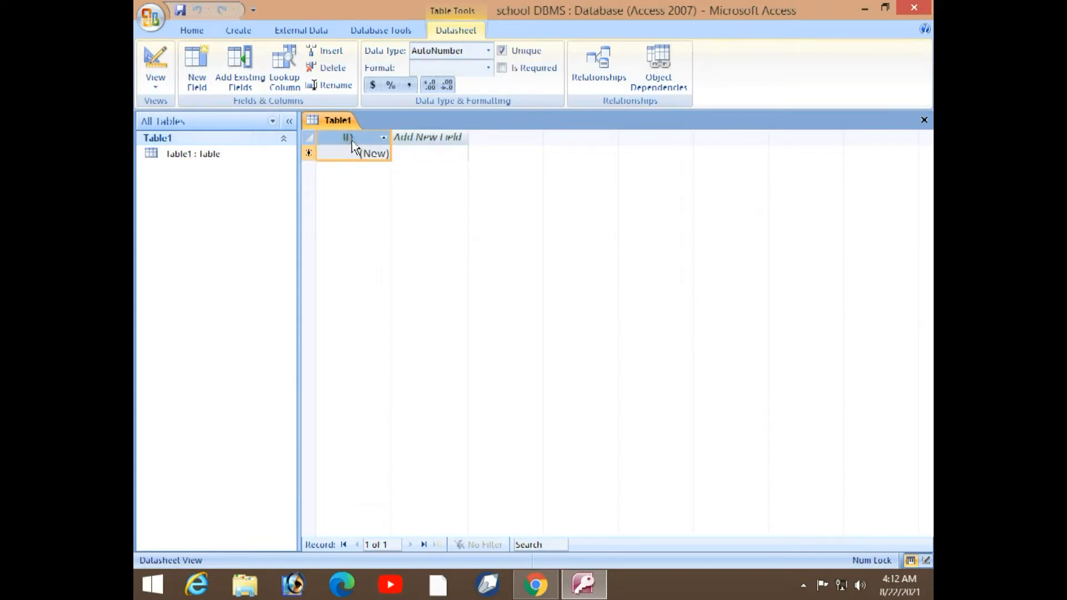
left_click(923, 121)
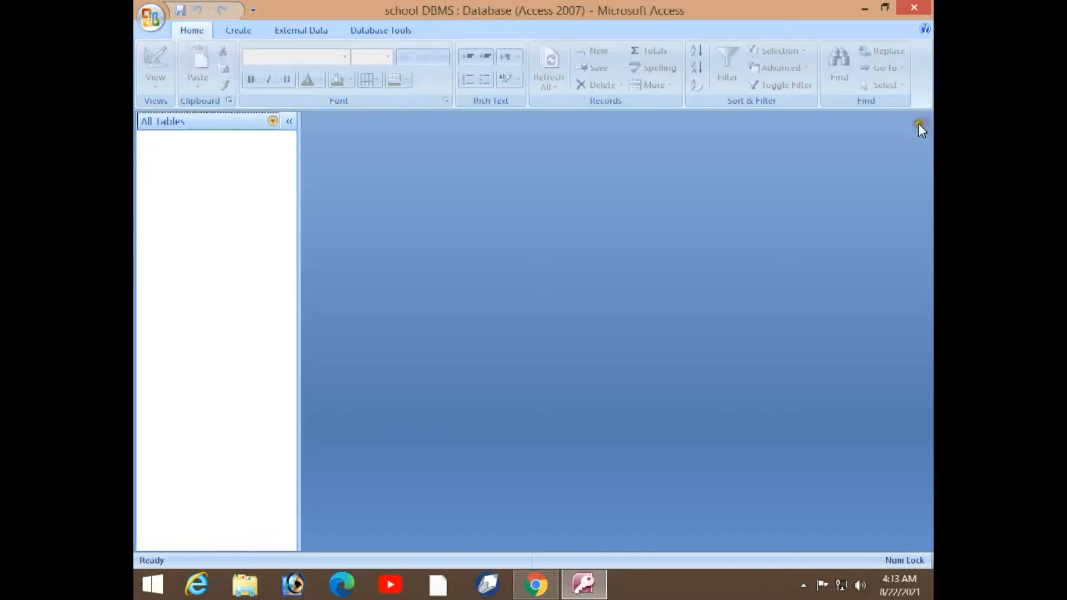
Look through the available table templates and SharePoint list types for creating a table
left_click(246, 32)
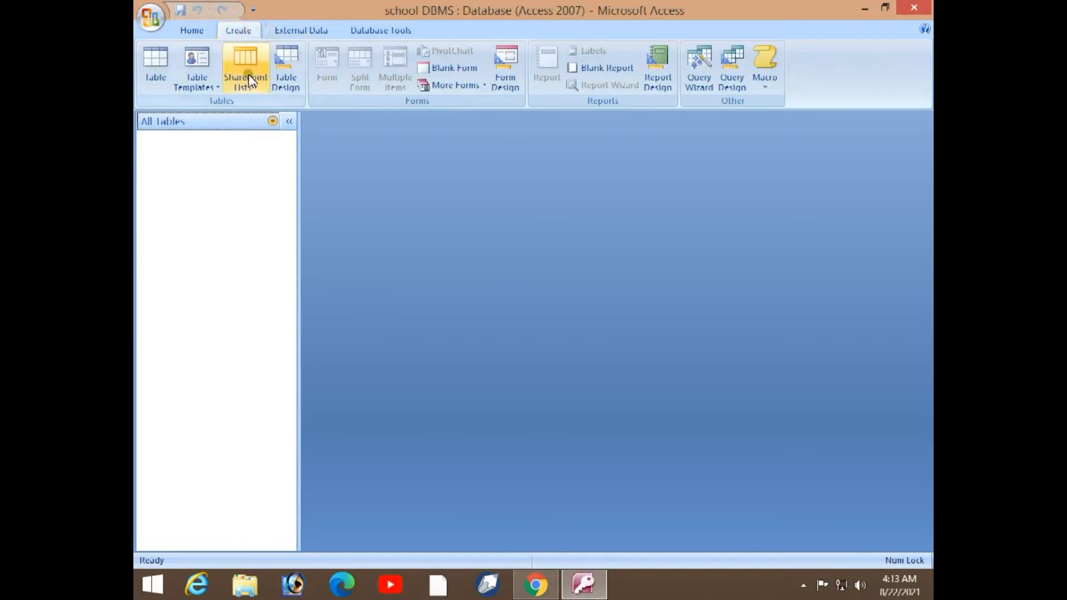
left_click(204, 81)
left_click(207, 83)
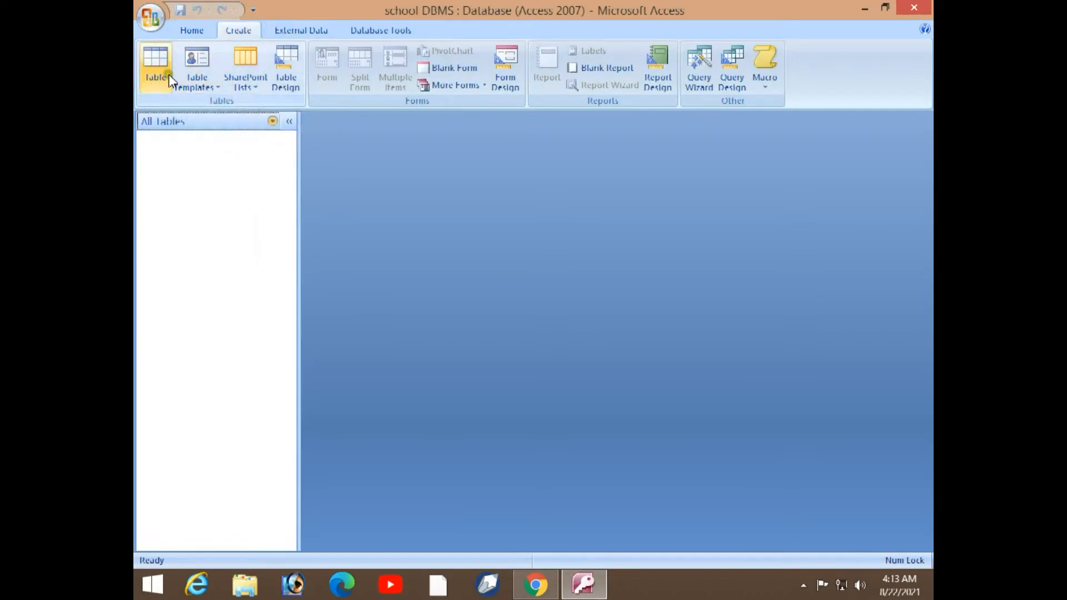
left_click(201, 82)
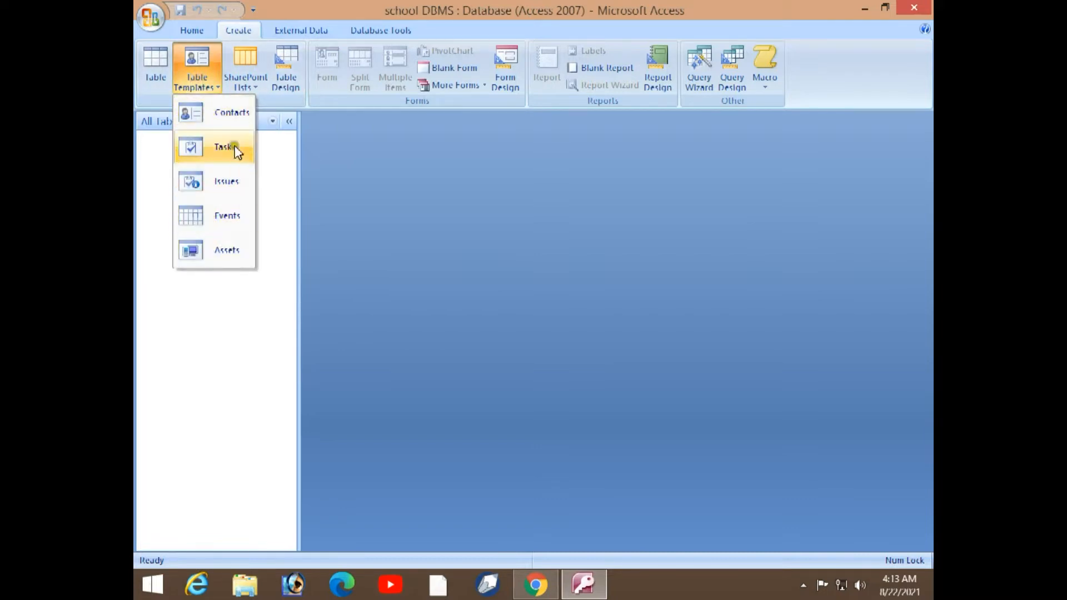
left_click(216, 82)
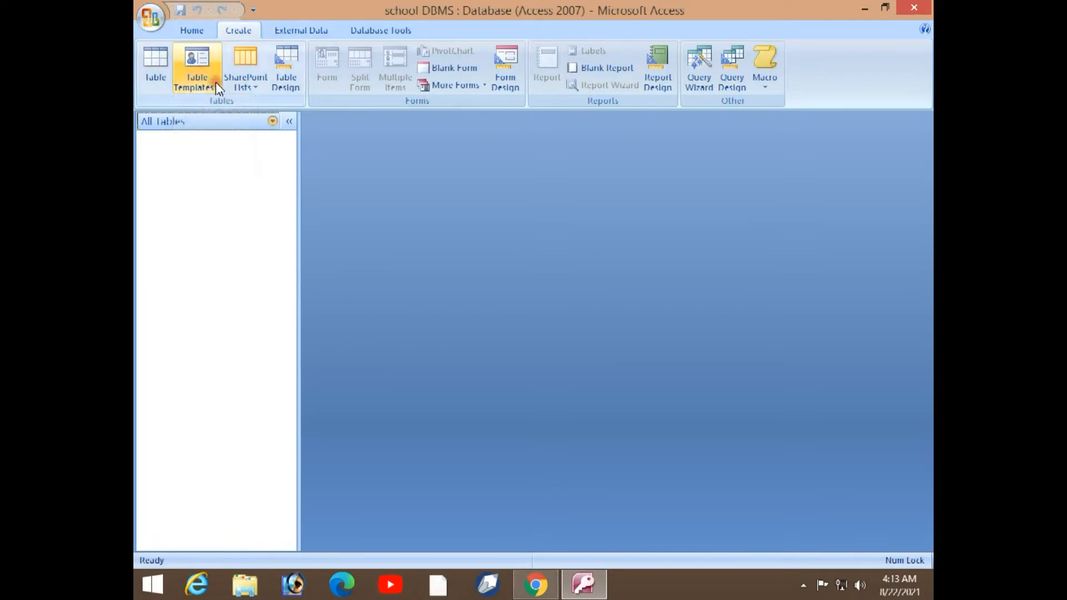
left_click(261, 86)
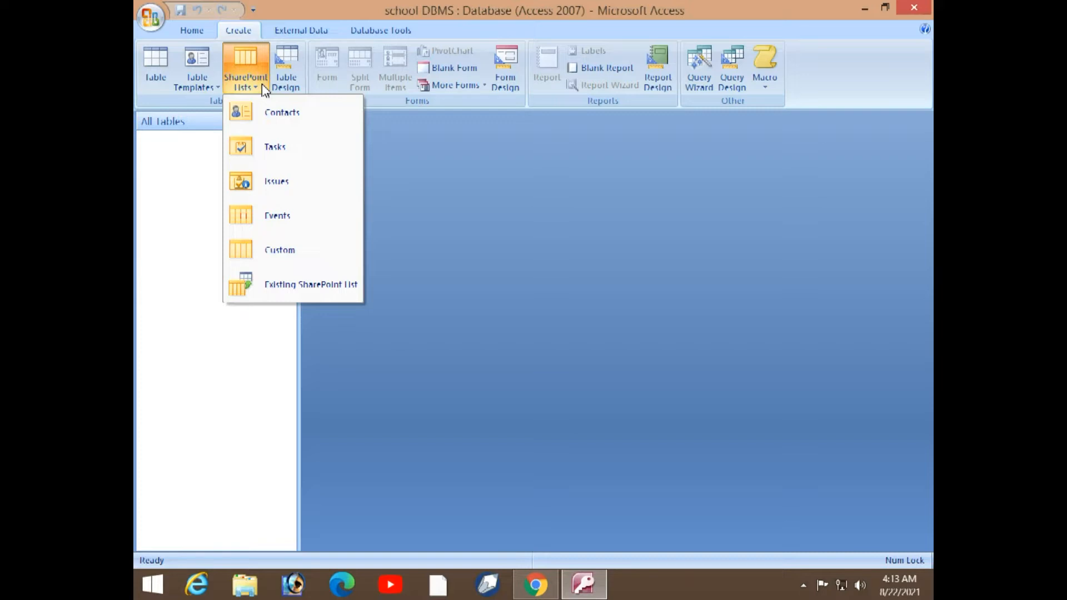
left_click(192, 184)
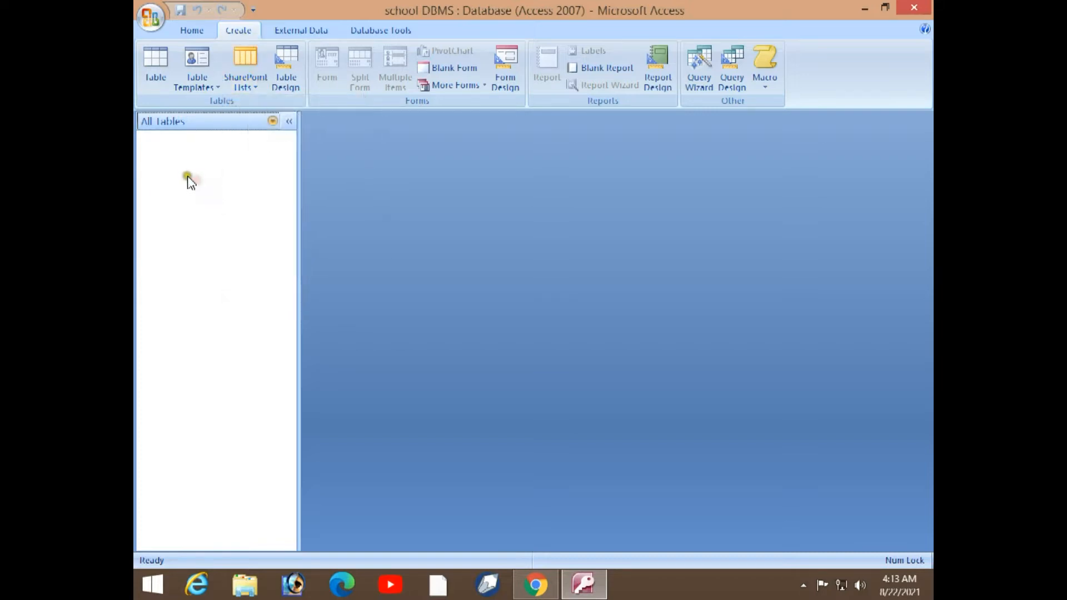
Create a new blank table and rename its ID field to Roll_no
left_click(157, 71)
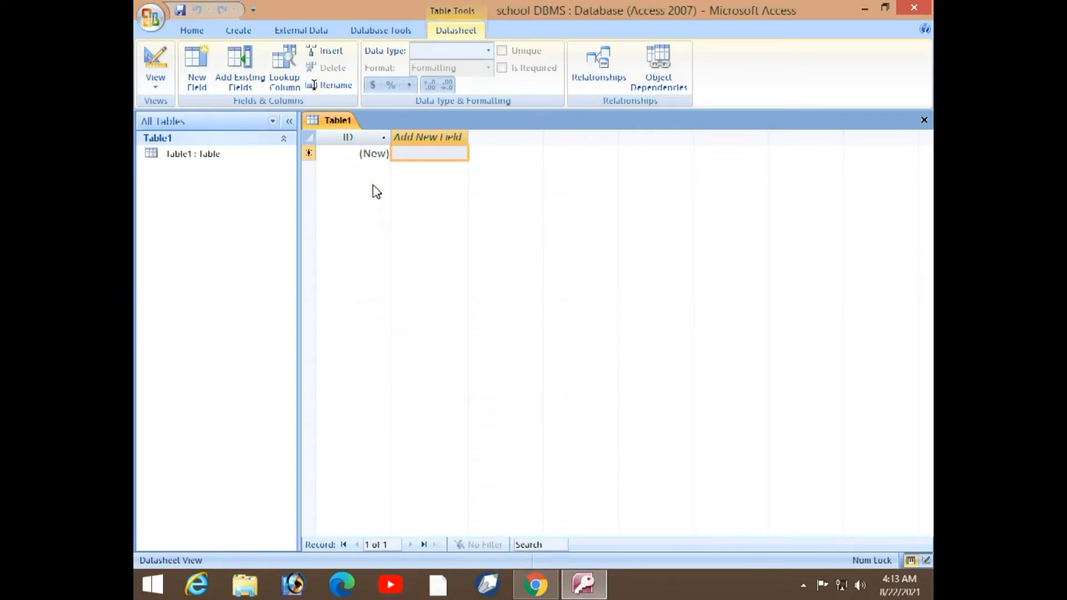
left_click(349, 137)
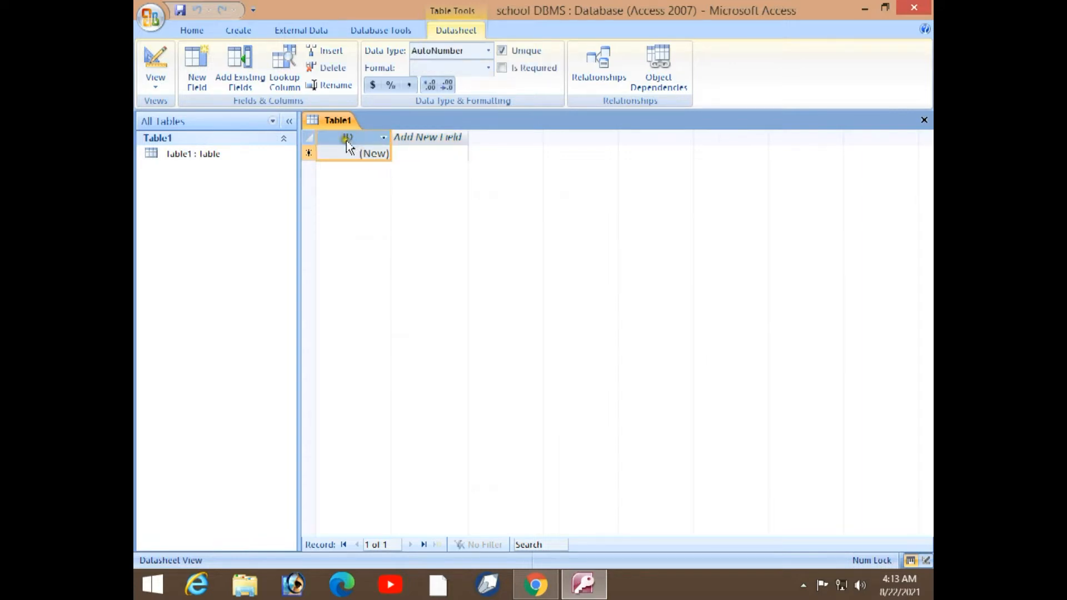
left_click(414, 139)
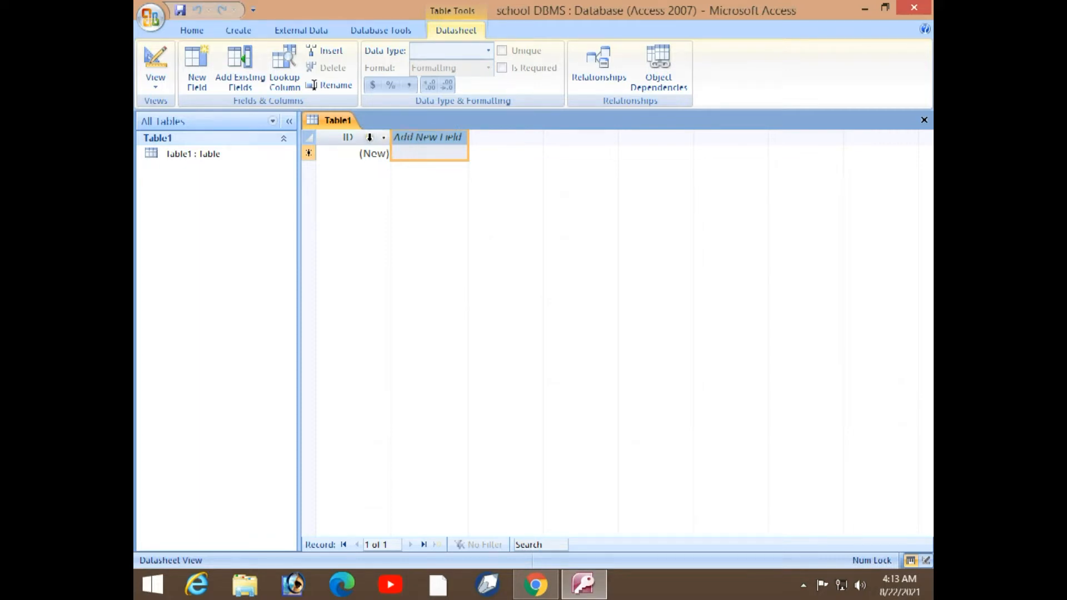
left_click(400, 150)
left_click(357, 138)
double_click(357, 139)
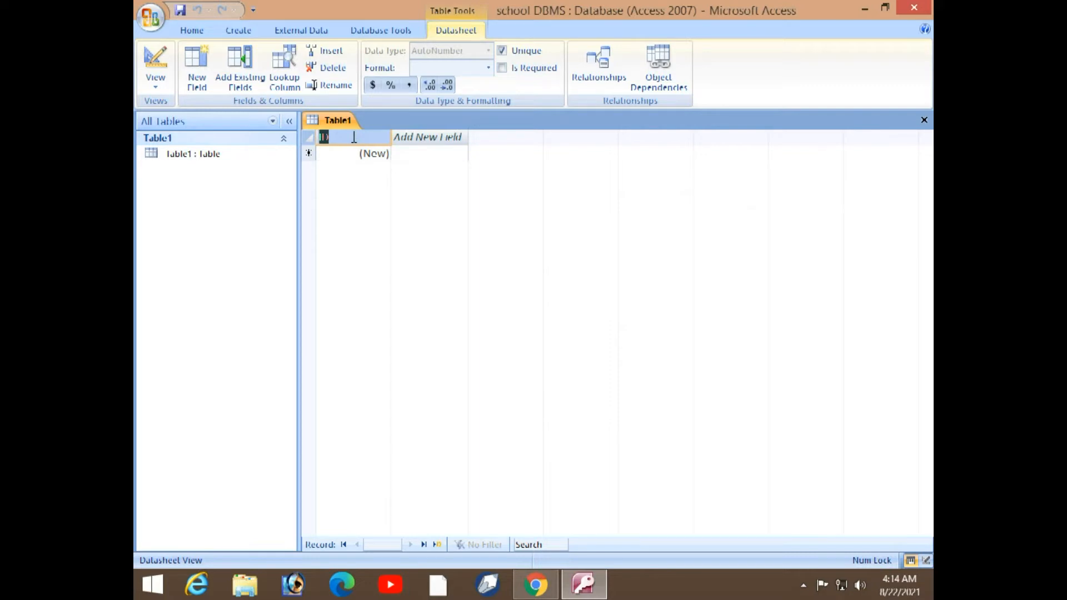
type("Roll_no")
Add a field named Student_Name after the Roll_no field
double_click(415, 139)
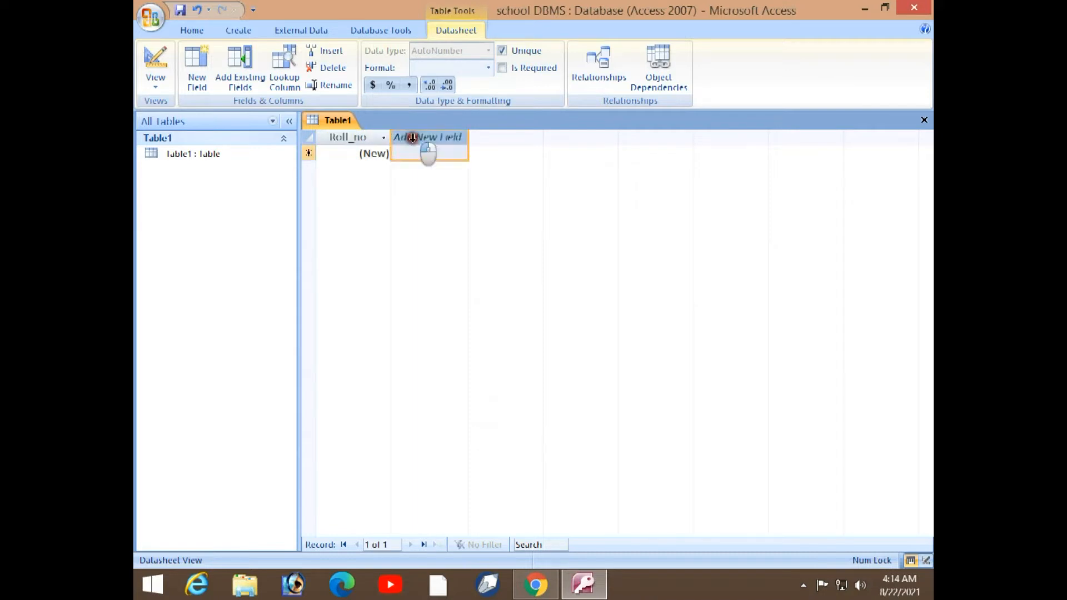
type("S")
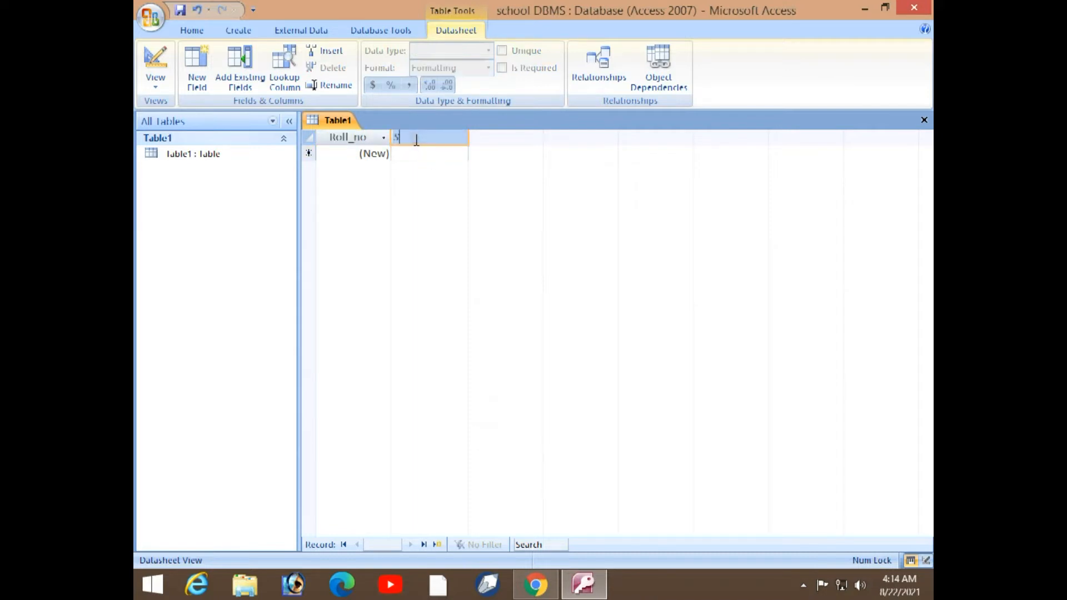
type("tudent_")
type("M")
key("BackSpace")
type("Name")
left_click(498, 137)
Widen the Student_Name column so that its full heading fits
left_click(479, 152)
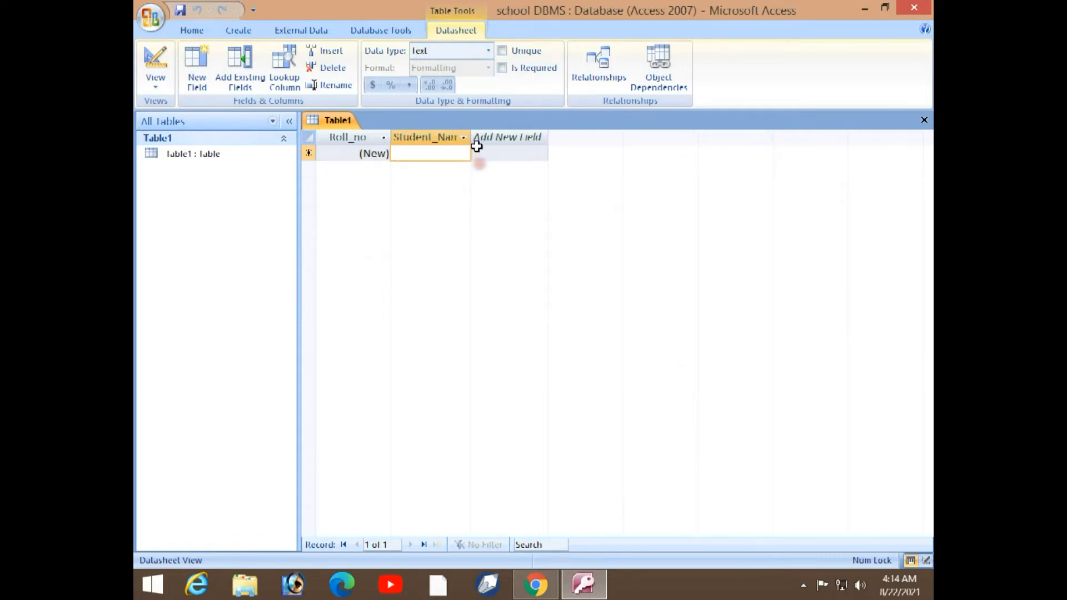
left_click_drag(471, 139, 472, 142)
left_click(478, 155)
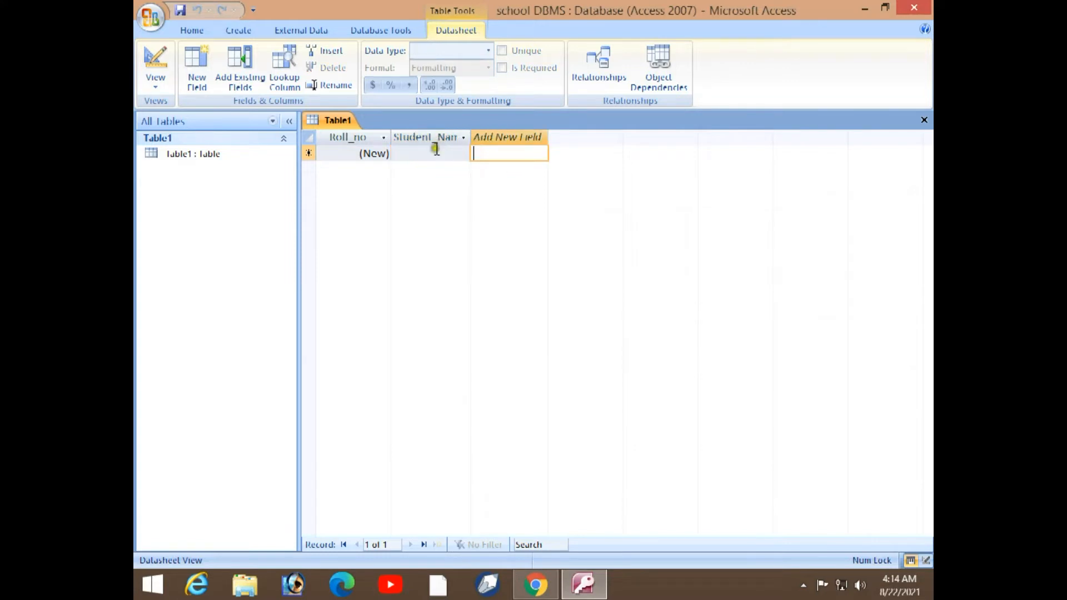
left_click(467, 134)
mouse_move(471, 131)
left_mouse_down()
mouse_move(496, 146)
mouse_move(484, 137)
left_mouse_up()
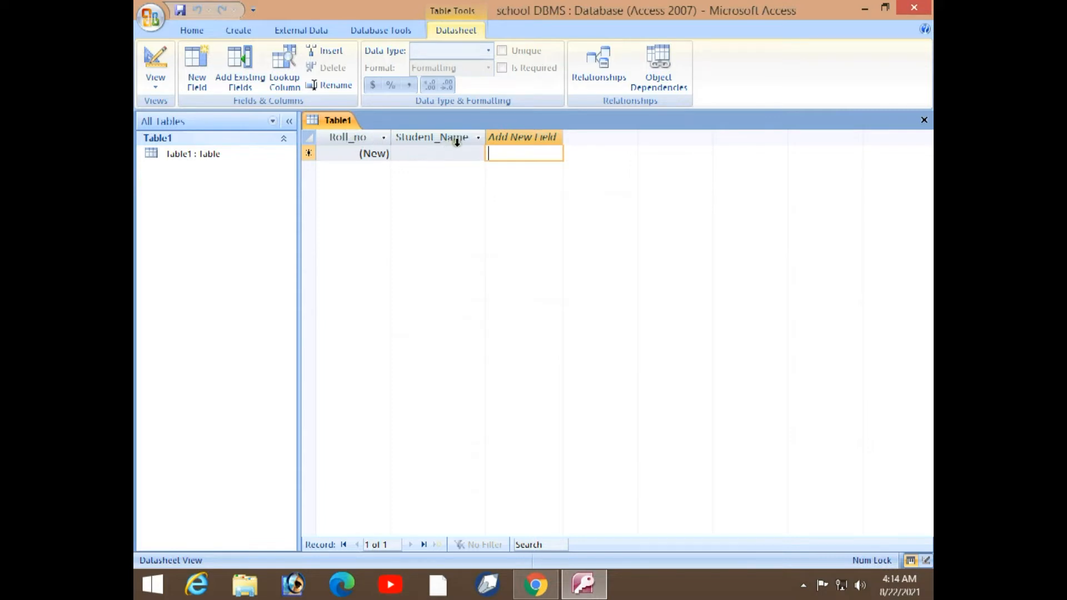
Add a Student_class field with its column fitted to the heading, followed by a field named Student
double_click(514, 138)
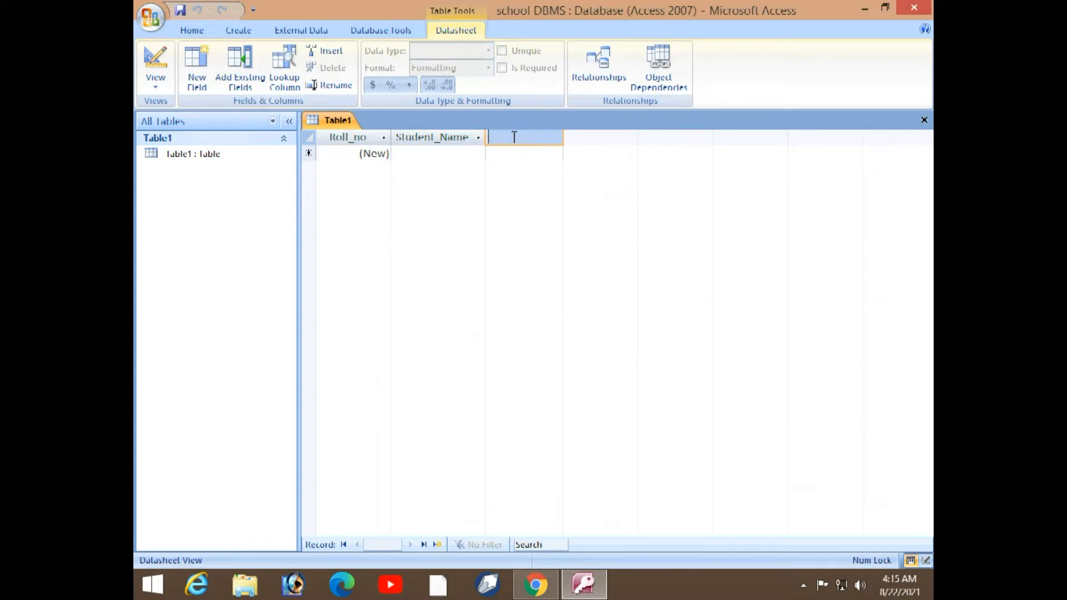
type("Student_class")
double_click(563, 132)
left_click(594, 137)
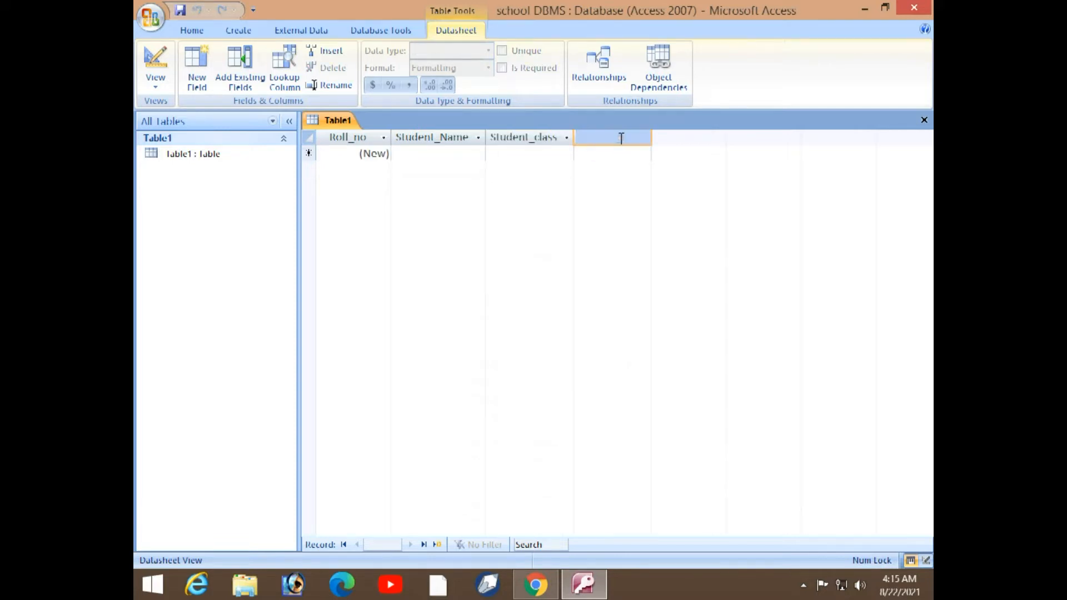
type("Student")
Rename the Student_class field to Father_Name
double_click(510, 136)
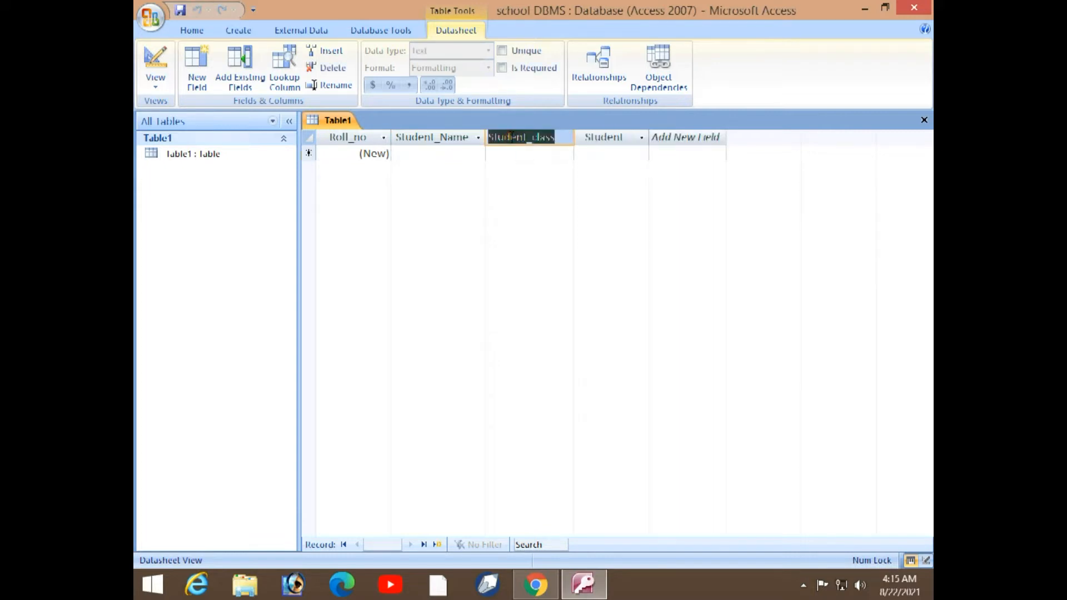
type("Fath")
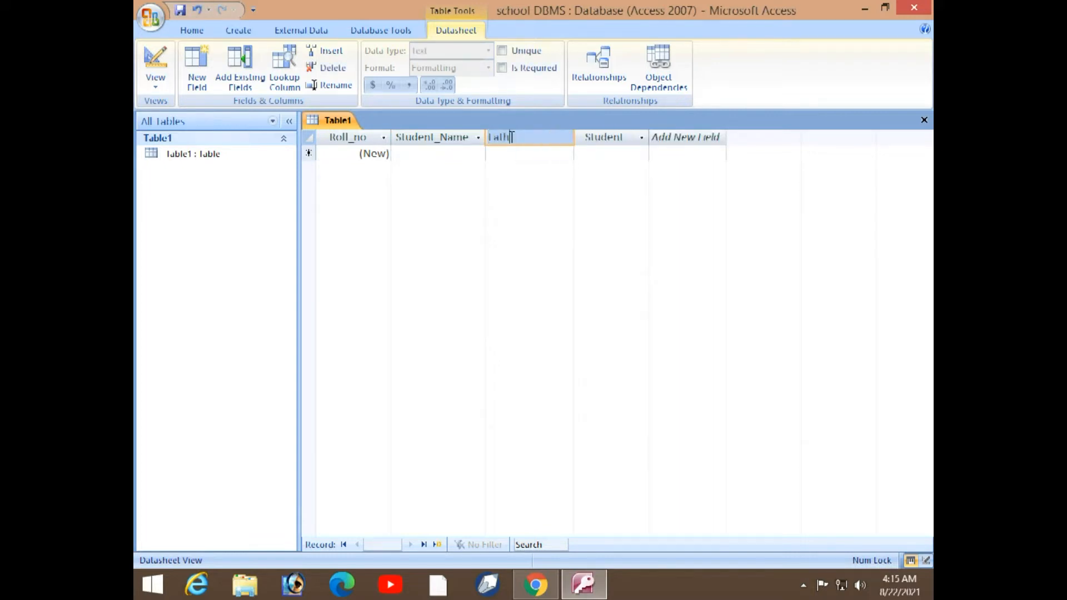
type("er Name")
left_click(520, 137)
key("BackSpace")
type("_")
Rename the Student field to Class
left_click(582, 139)
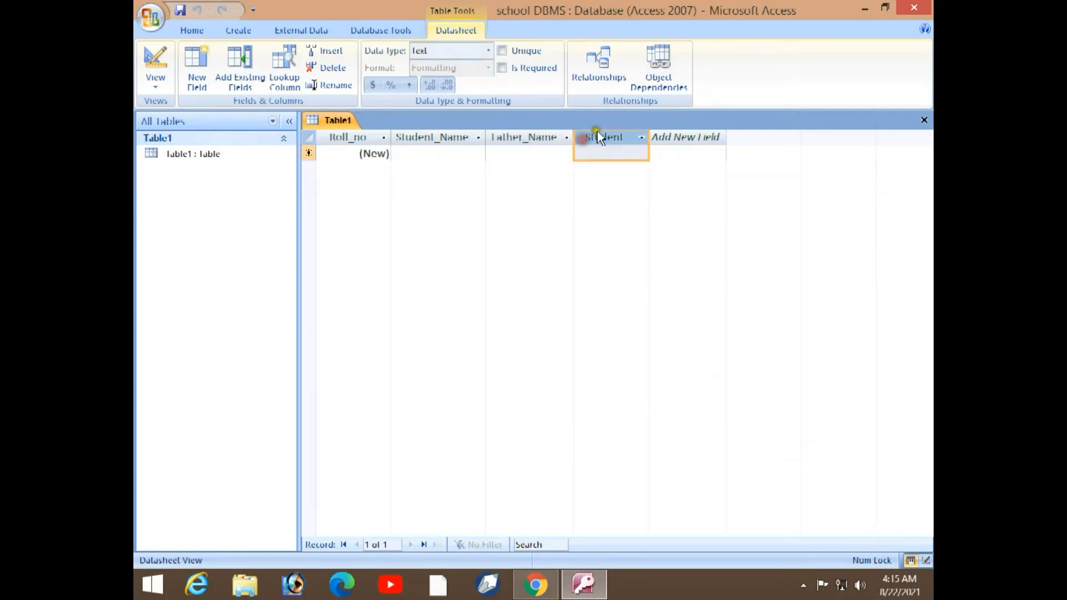
double_click(597, 134)
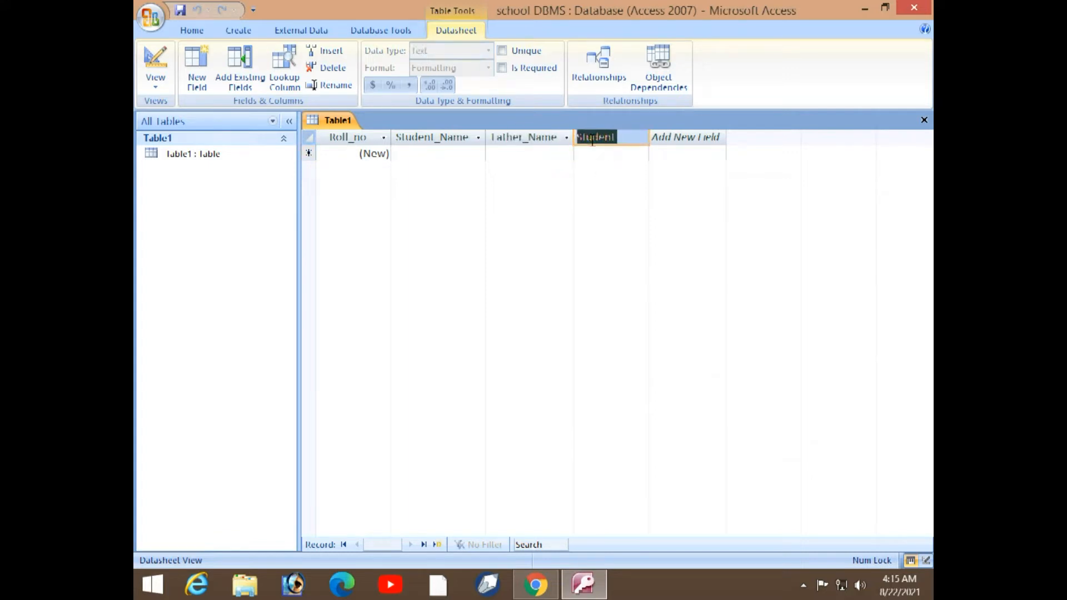
key("BackSpace")
type("Class")
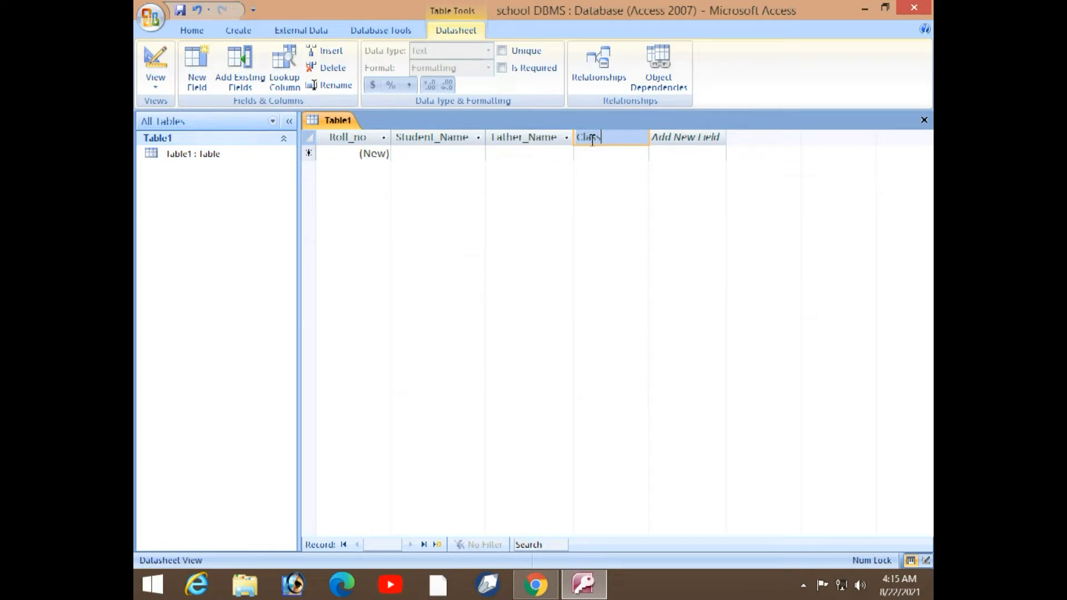
key("Return")
Add a field named Document after the Class field
left_click(669, 139)
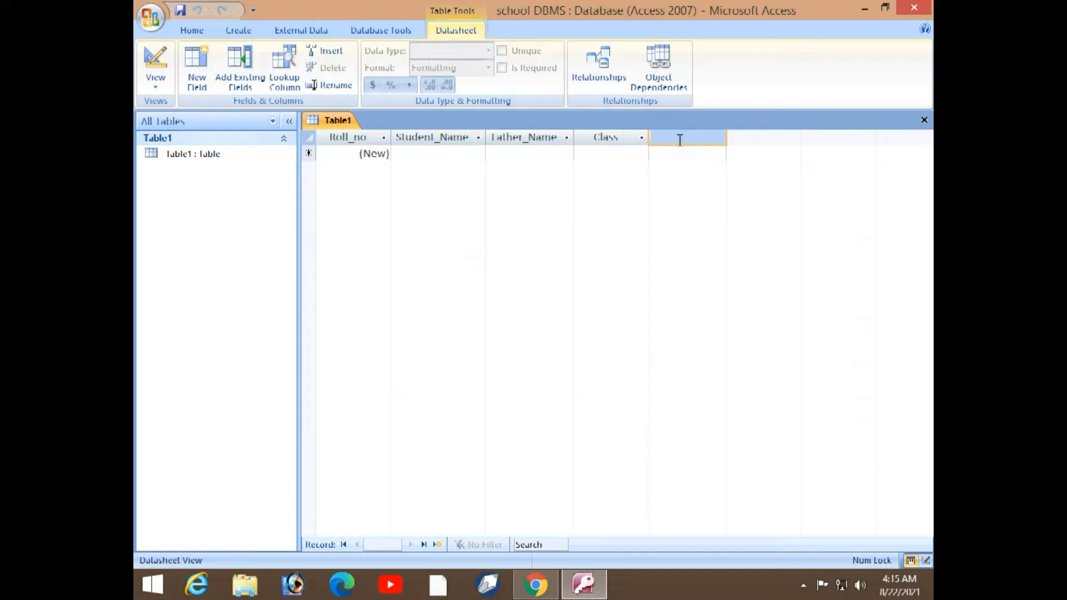
type("Document")
left_click(720, 152)
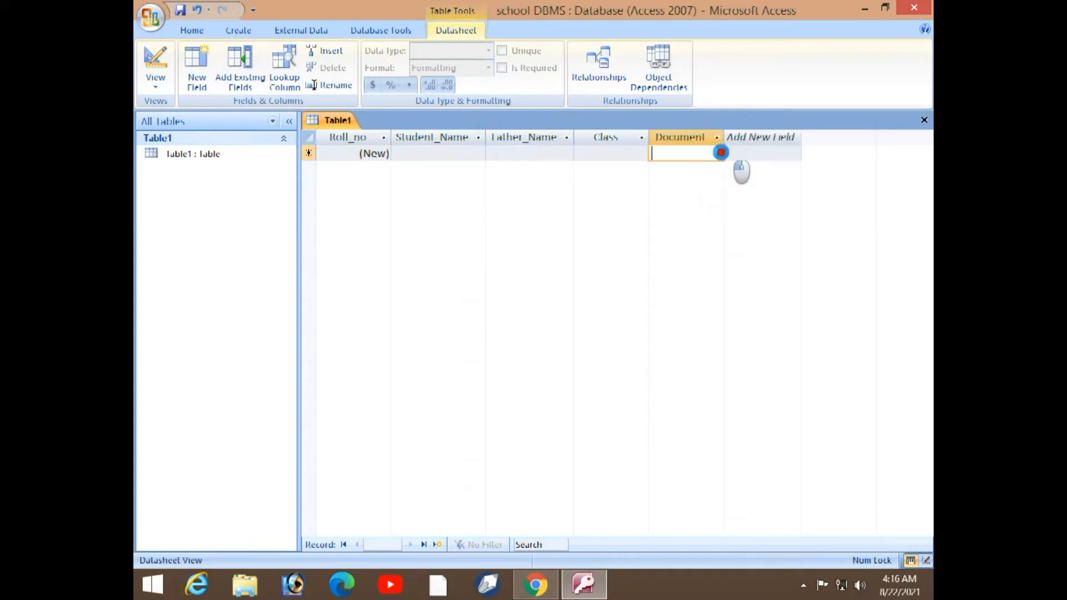
Add a field named Status after the Document field
left_click(742, 133)
double_click(746, 139)
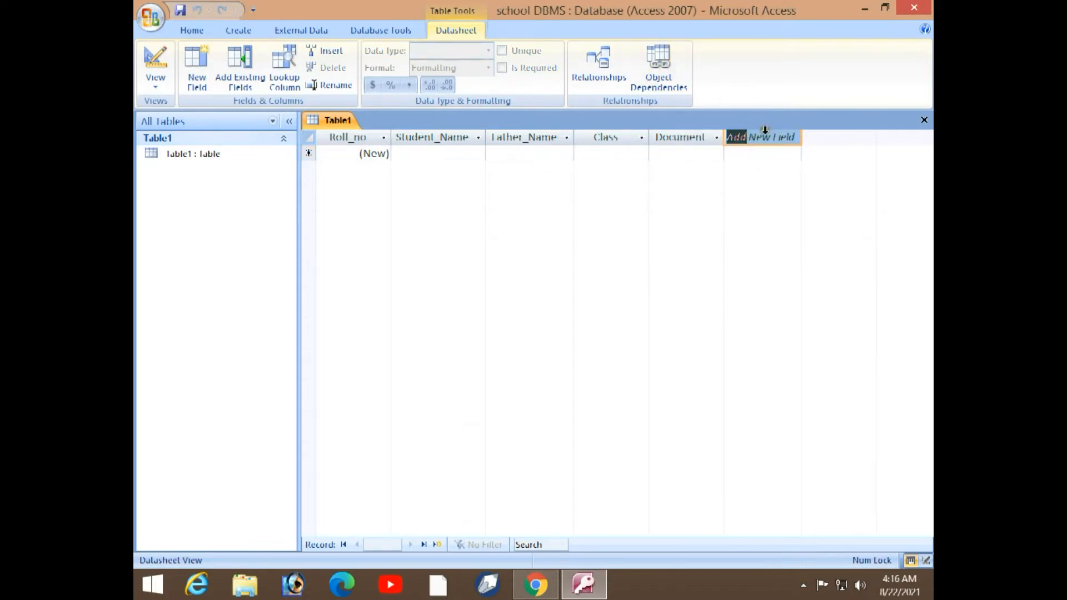
left_click_drag(767, 136, 796, 145)
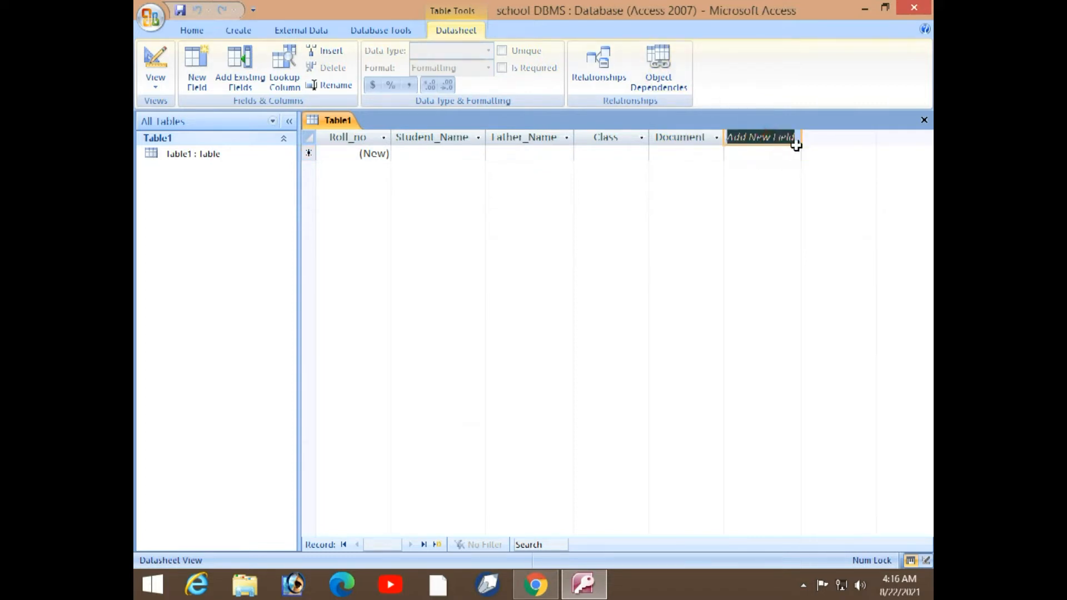
type("St")
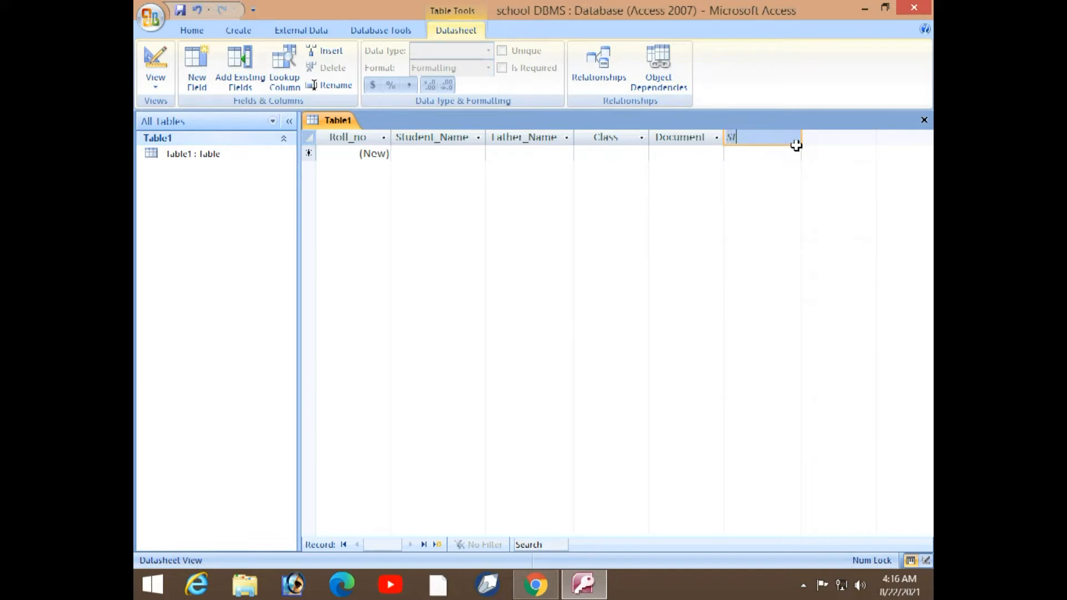
type("utus")
left_click(789, 151)
Add a field named Admission Date after the Status field
double_click(805, 138)
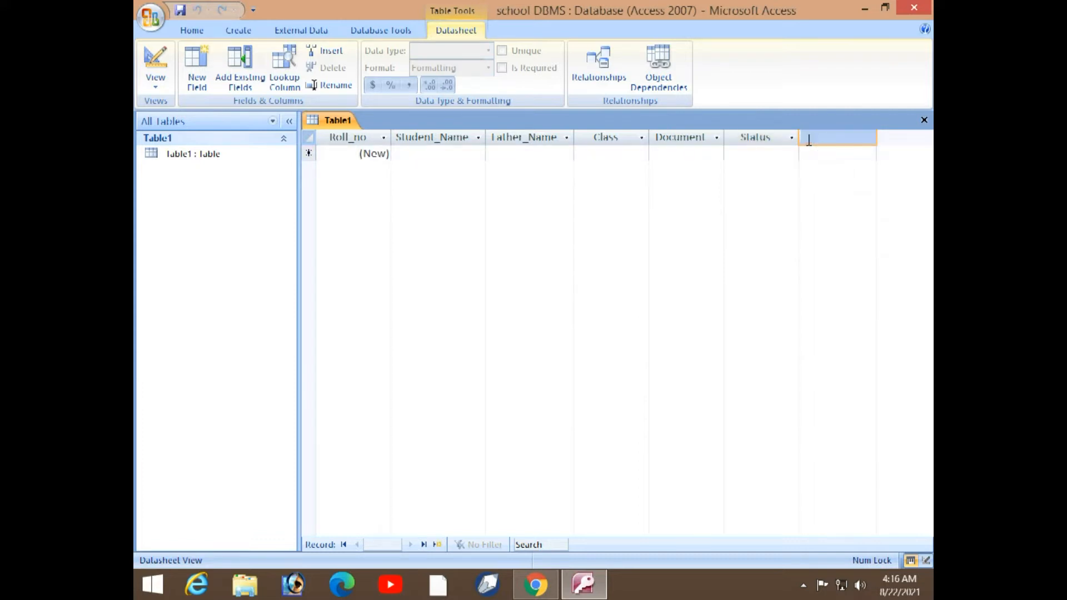
type("Admissio")
type("n Date")
left_click(884, 141)
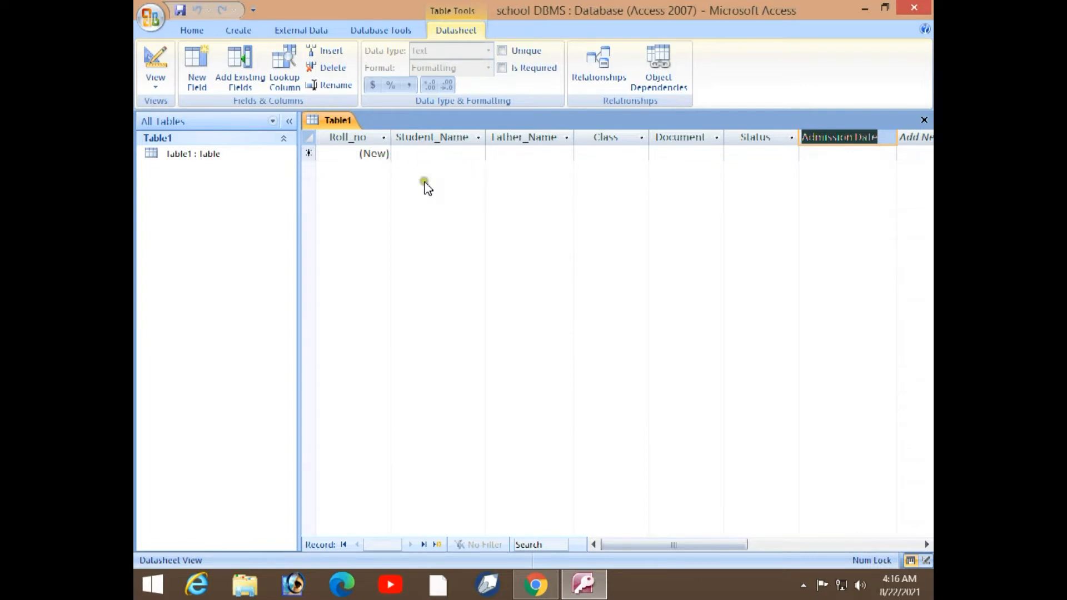
Try to enter 1 as the Roll_no value in the new record
left_click(371, 153)
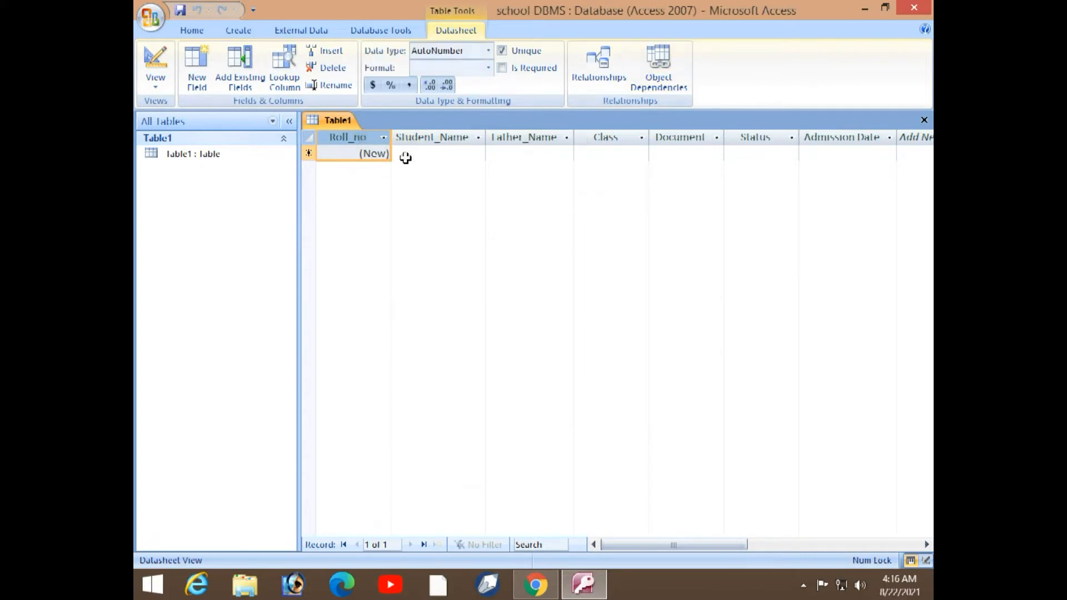
double_click(371, 154)
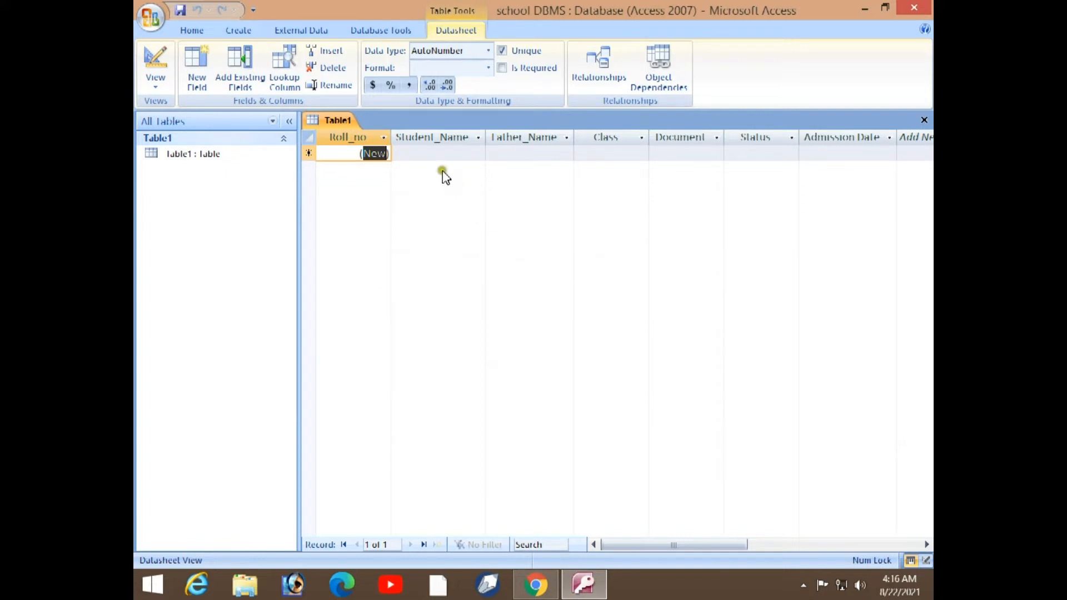
left_click(435, 151)
left_click(364, 153)
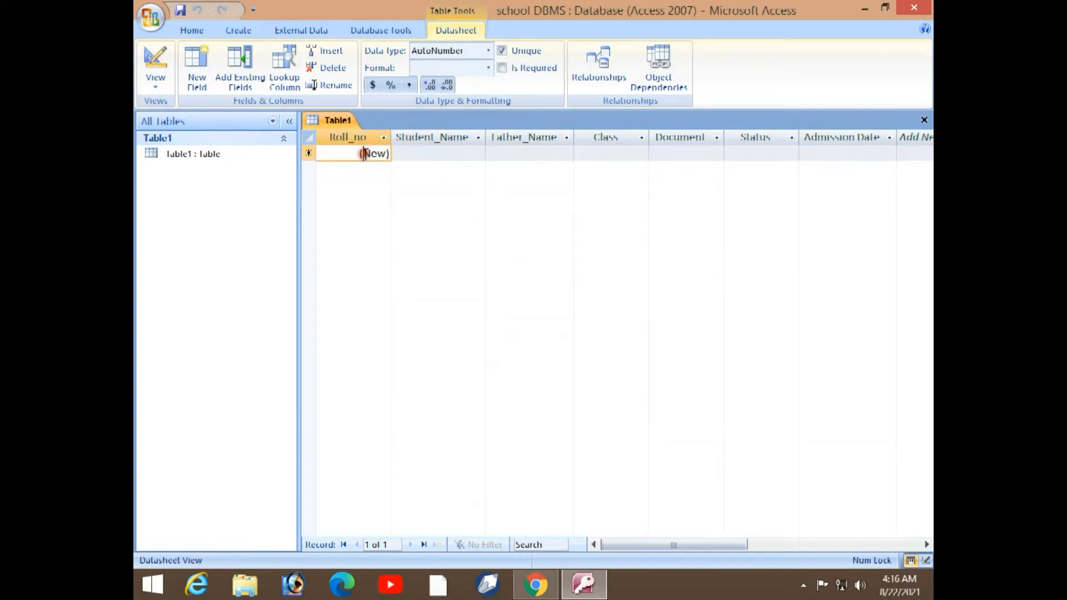
key("1")
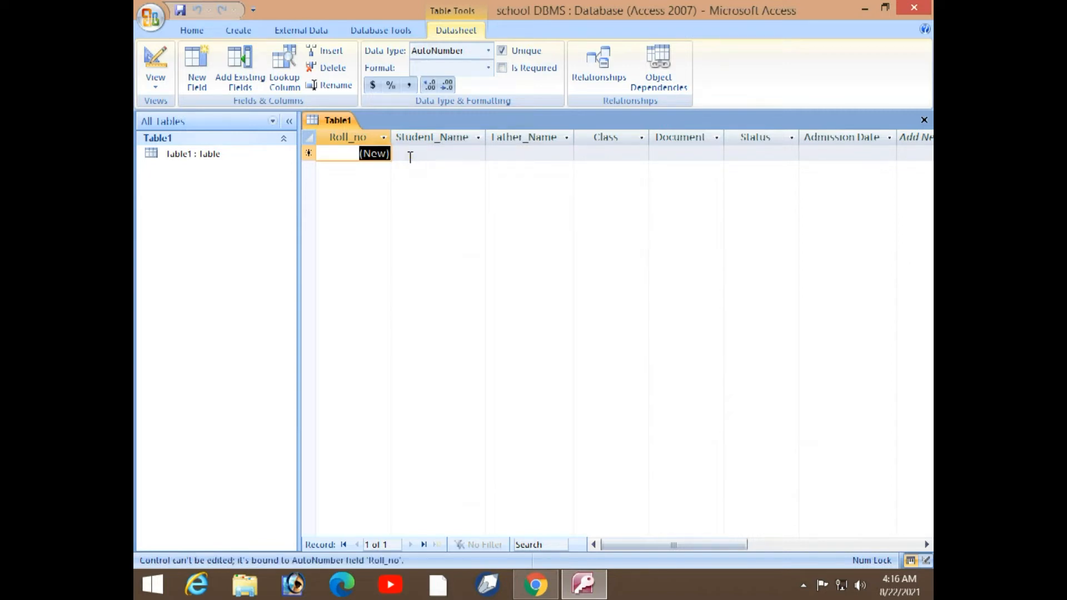
left_click(390, 211)
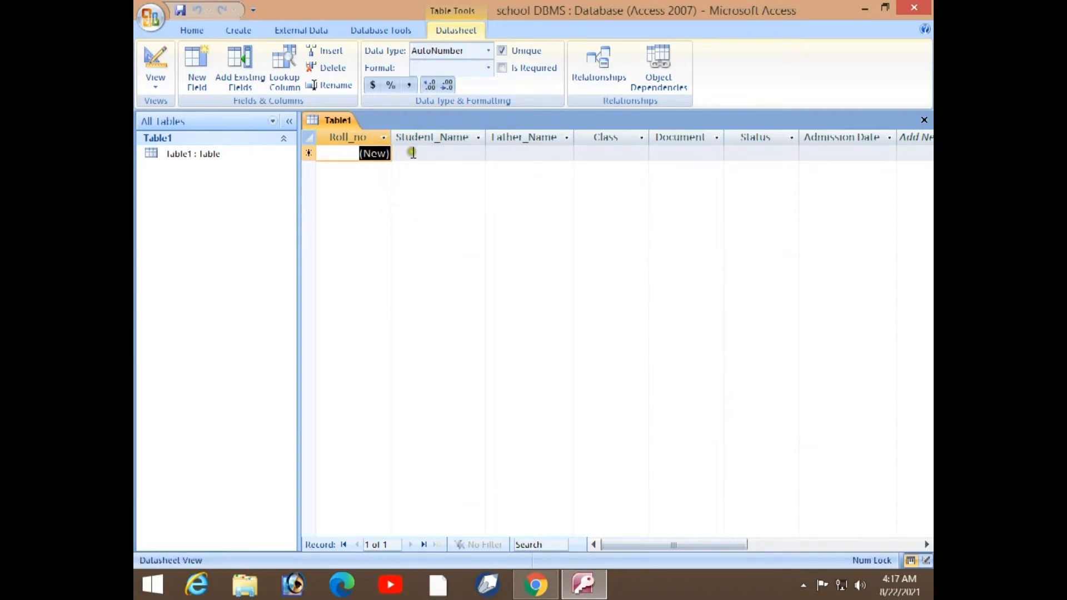
left_click(703, 174)
left_click(501, 179)
Open Table1 in Design View, saving the table under the name Student_detail
left_click(214, 158)
right_click(196, 158)
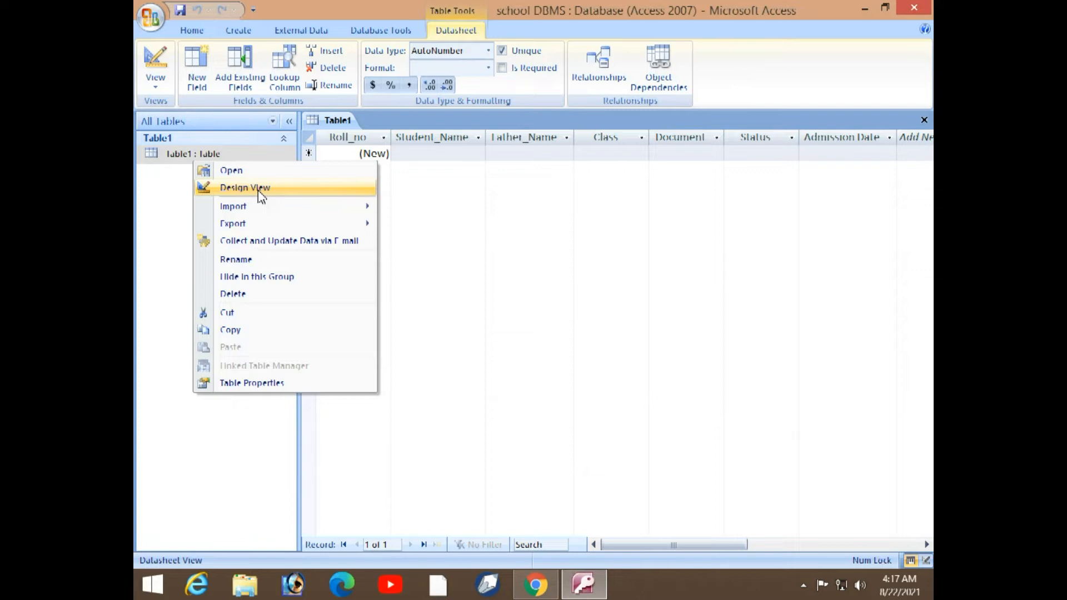
left_click(247, 189)
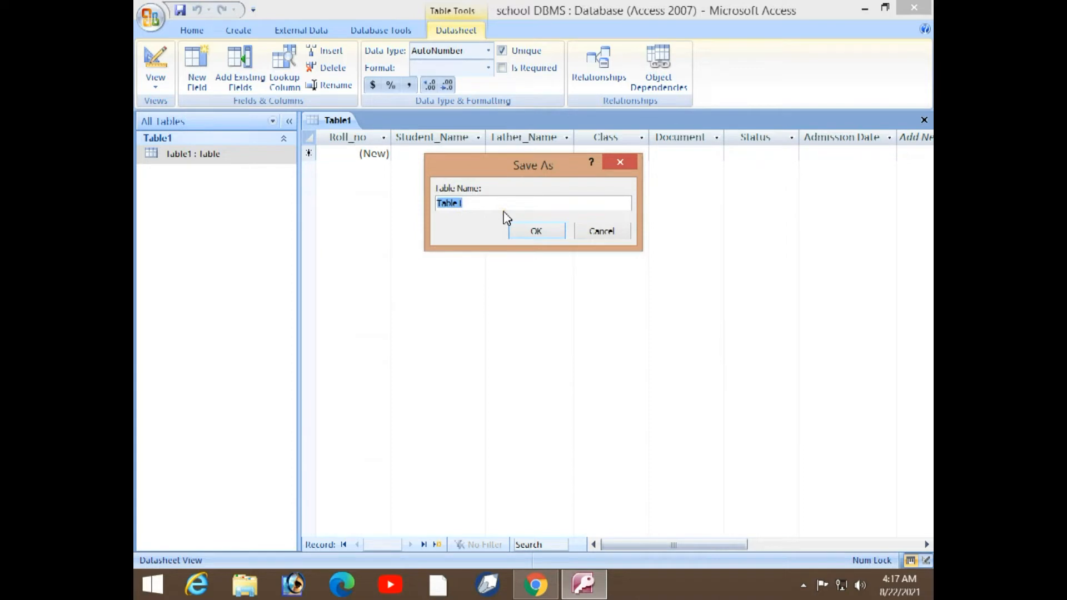
type("S")
type("tudent")
type(" detail")
left_click(554, 229)
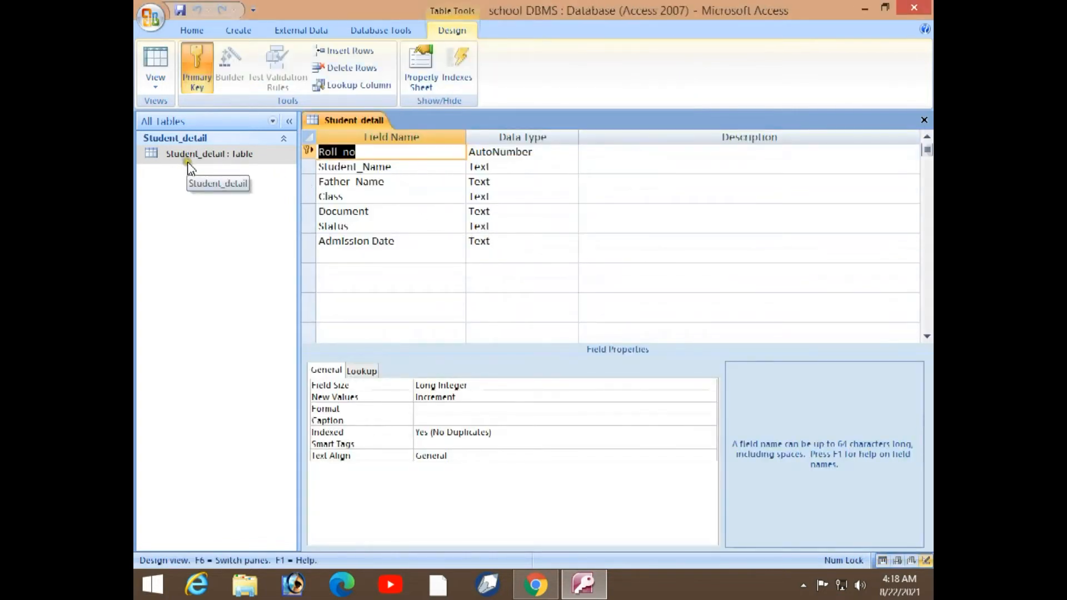
Compare the Student_detail table in Datasheet View and Design View, ending in Design View
left_click(259, 160)
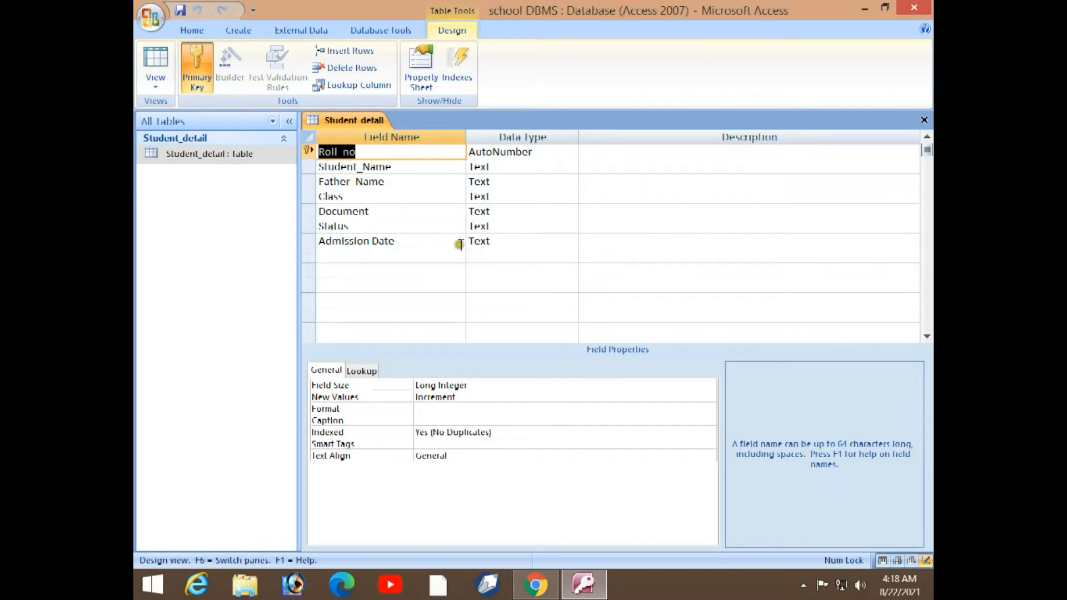
right_click(201, 155)
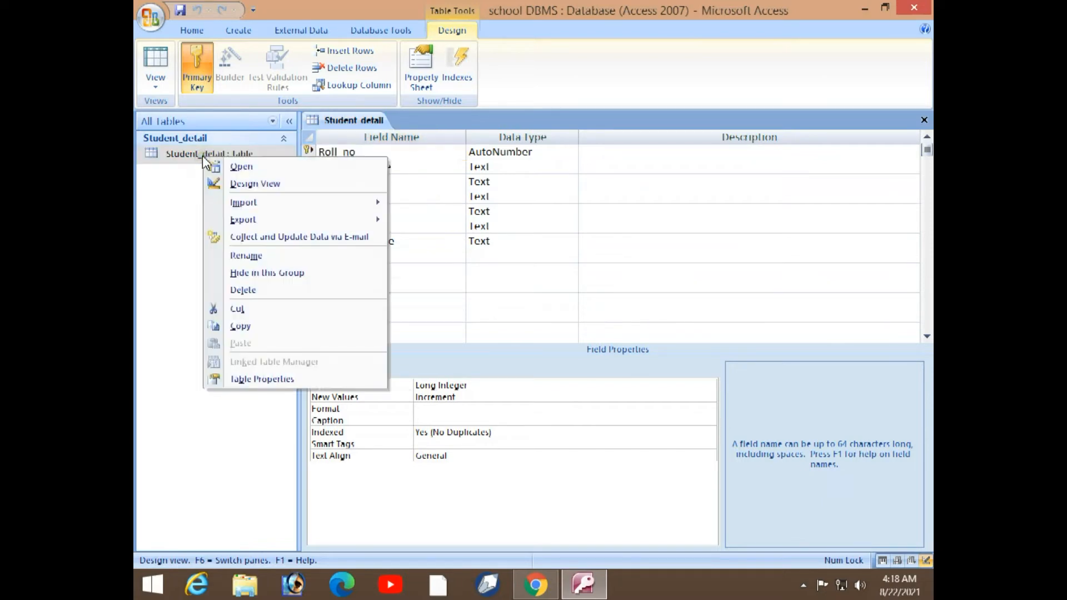
left_click(245, 187)
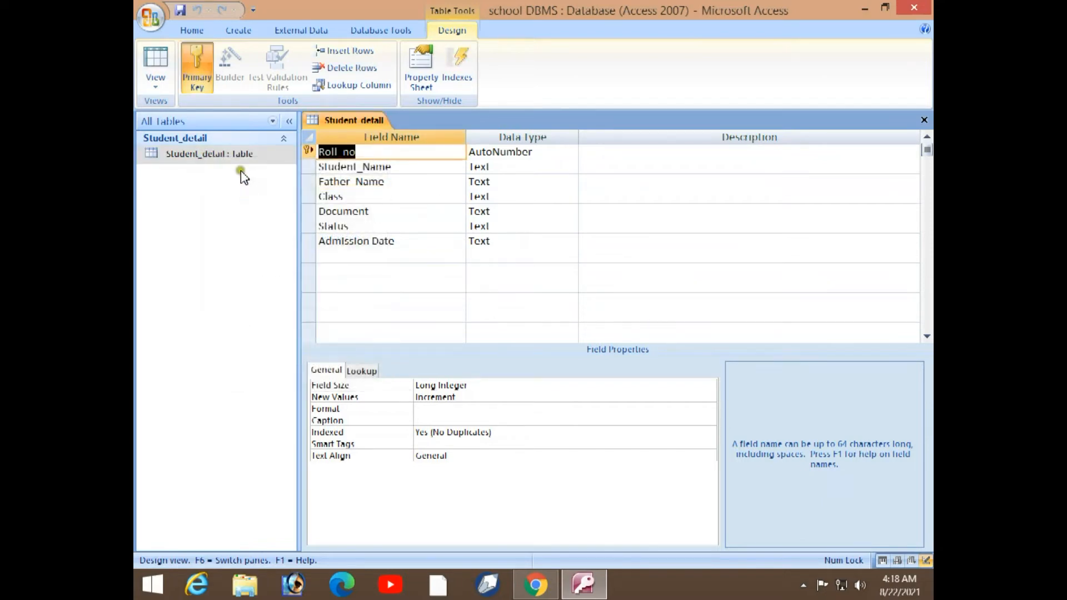
left_click(228, 160)
right_click(228, 162)
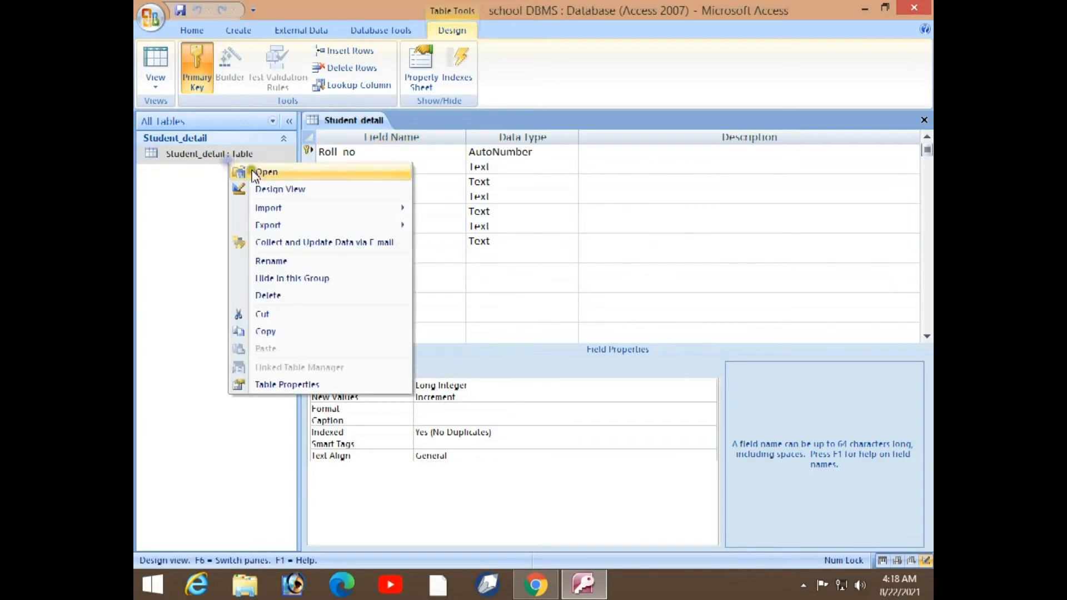
left_click(251, 171)
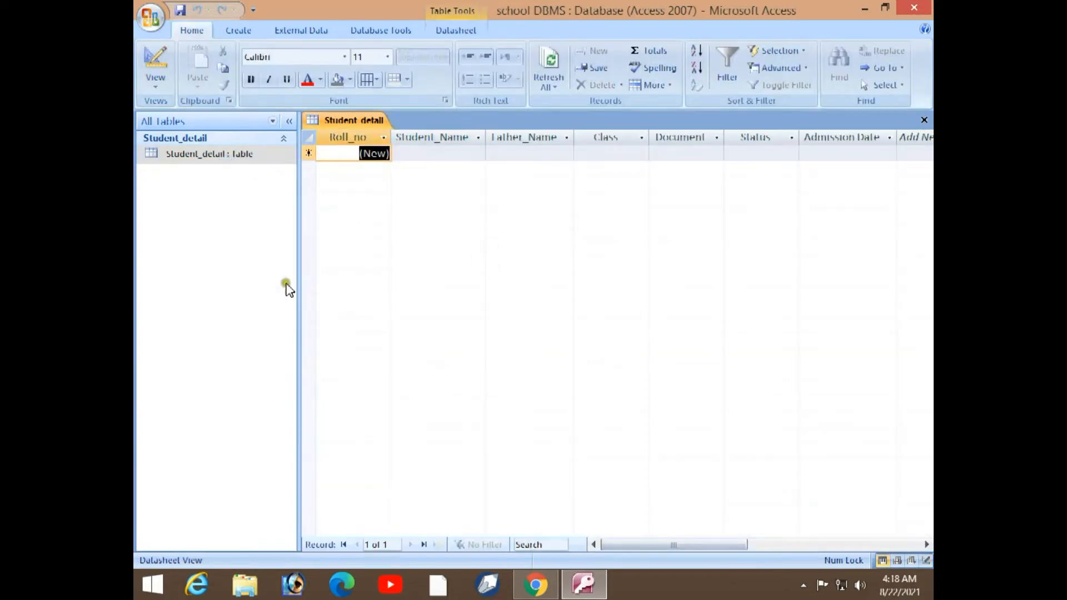
right_click(224, 159)
left_click(256, 184)
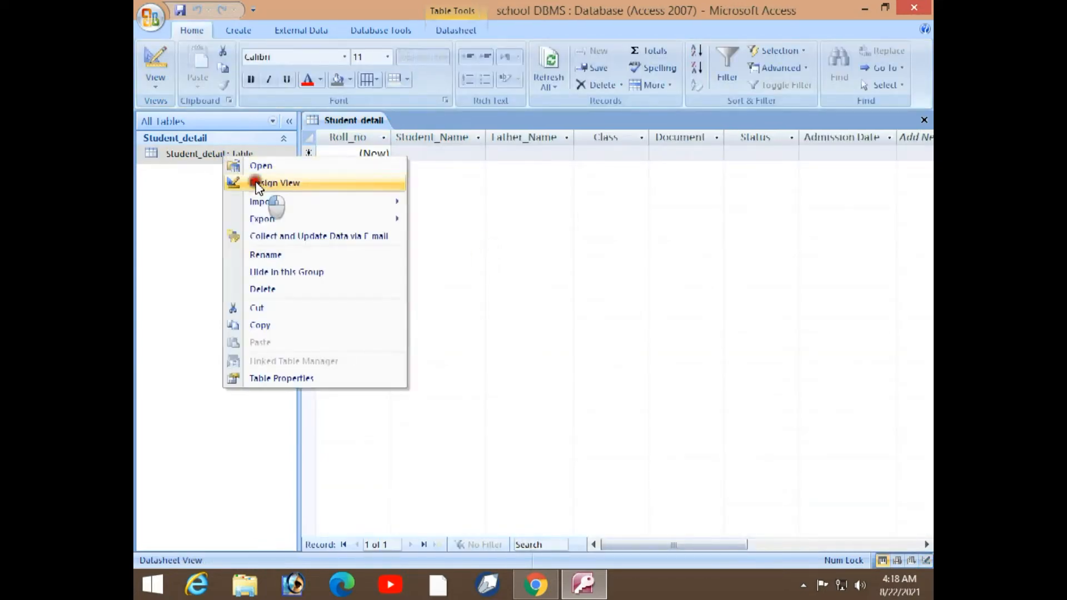
left_click(237, 161)
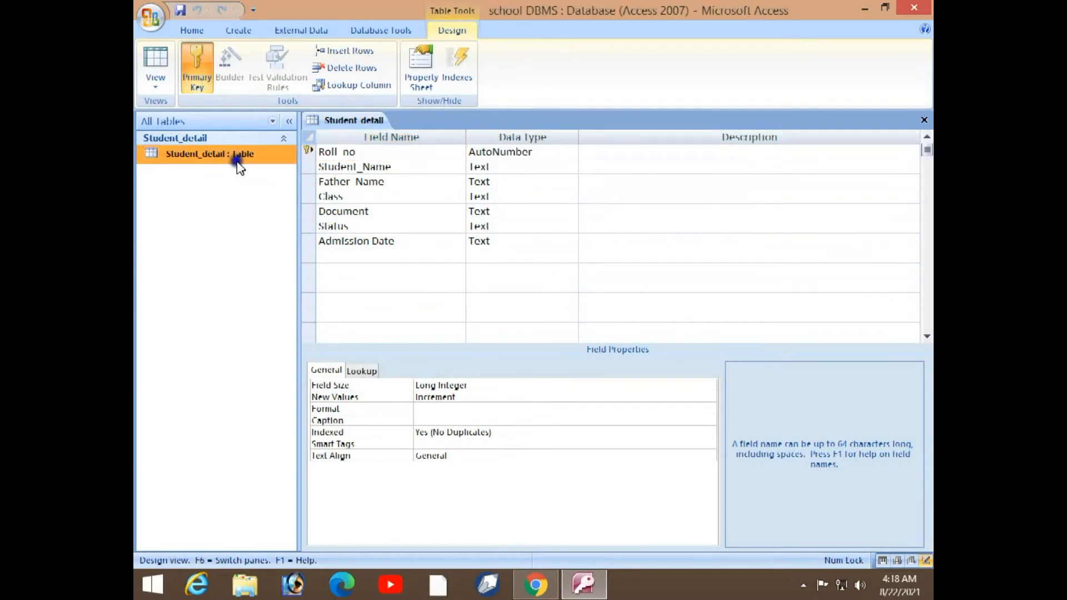
right_click(238, 163)
left_click(255, 168)
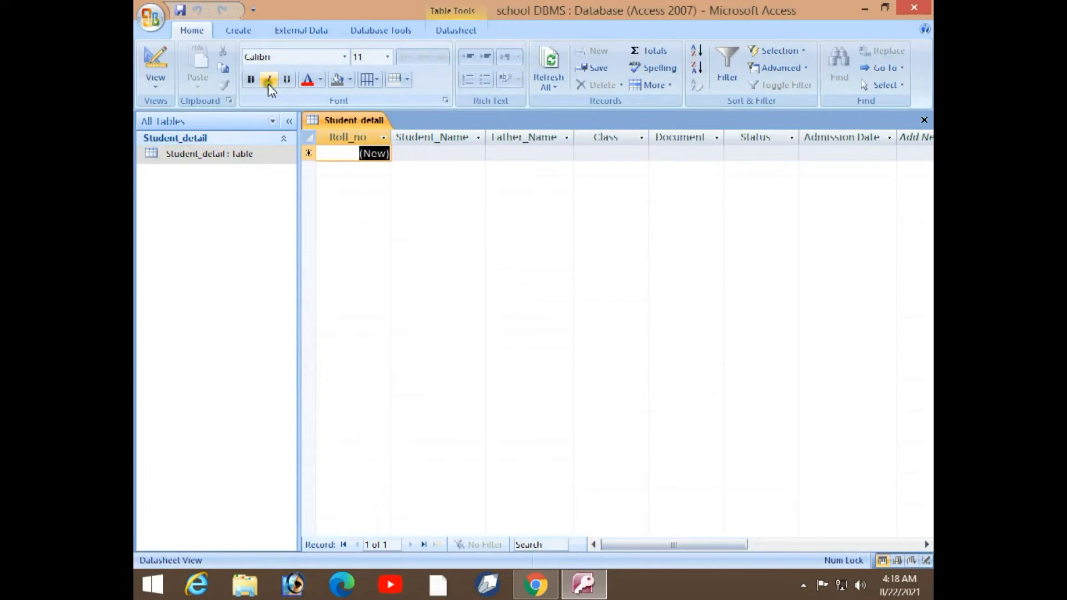
right_click(238, 154)
left_click(286, 174)
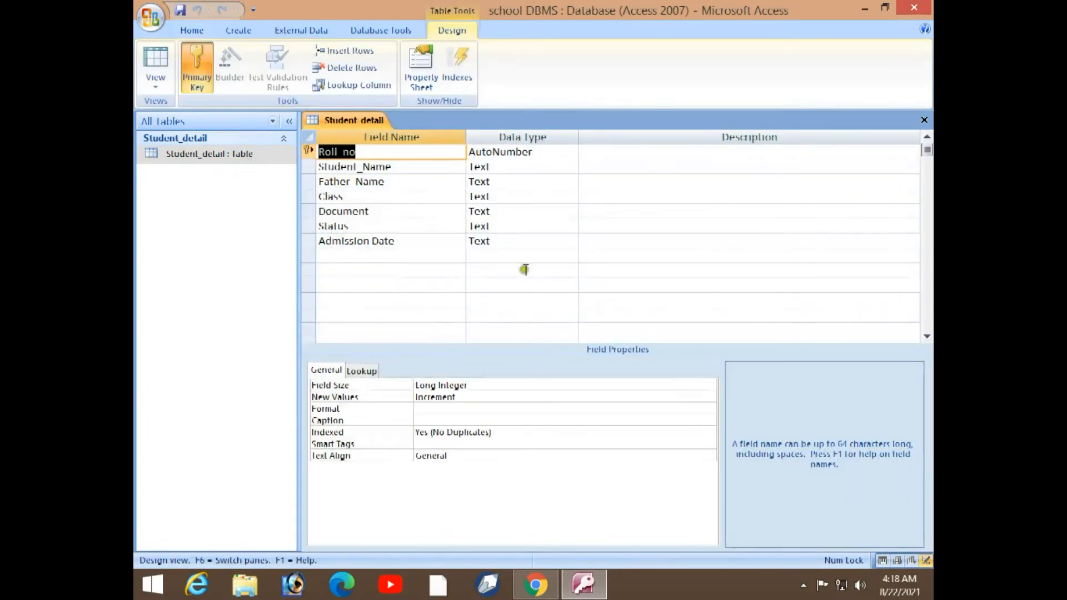
Review the table's field names and the data types available for the Roll_no field
left_click(463, 285)
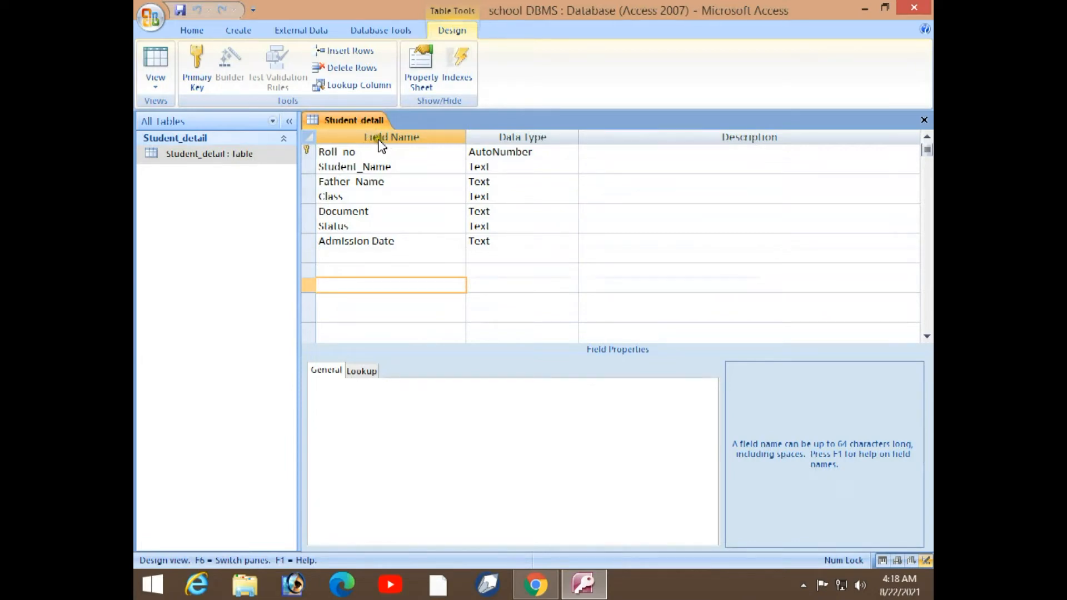
left_click(376, 251)
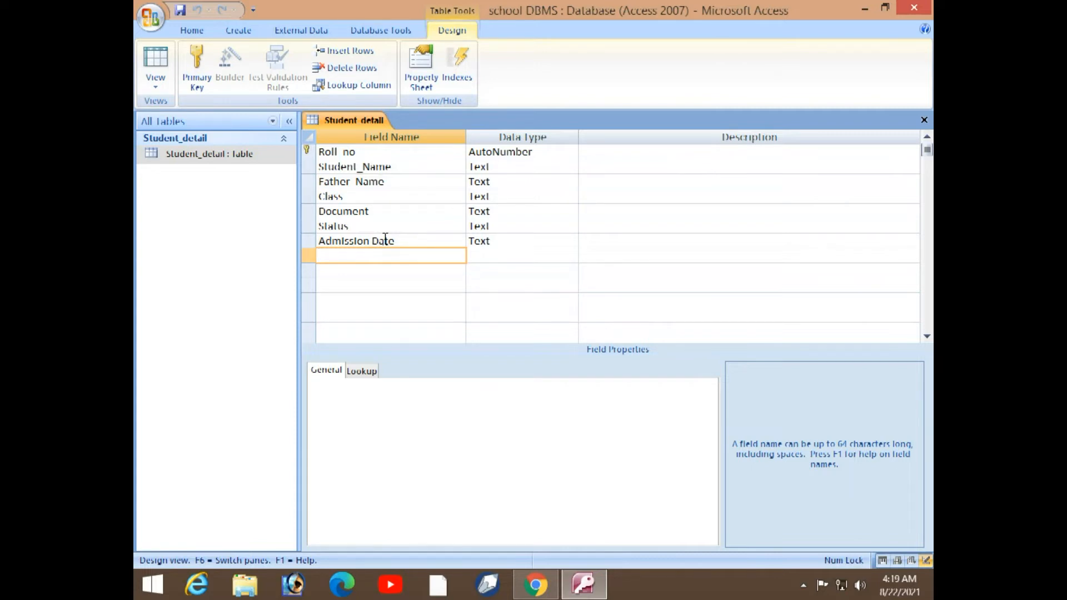
left_click(370, 151)
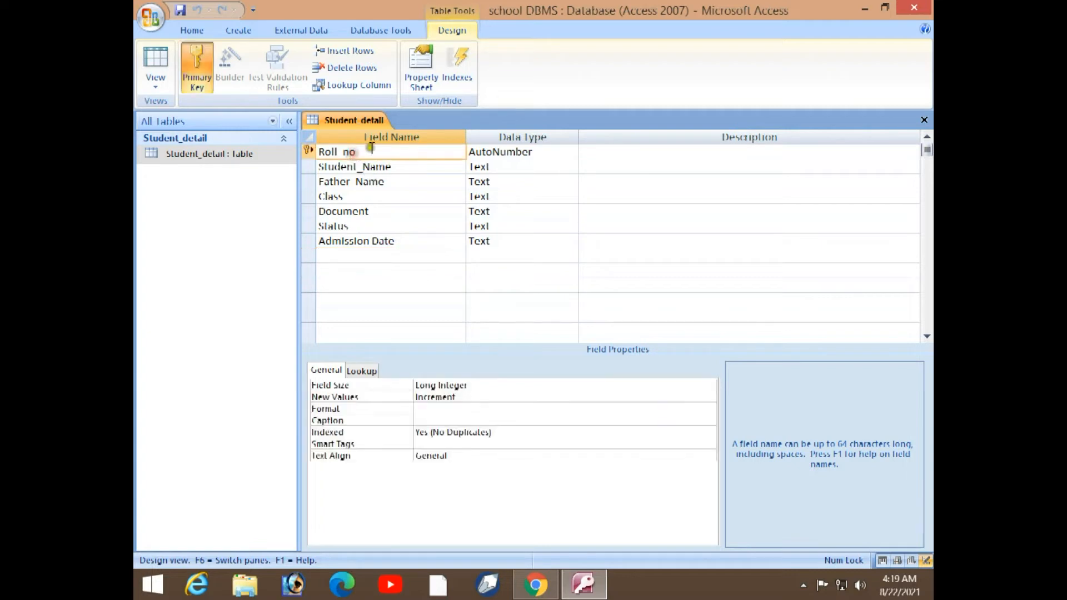
left_click(564, 152)
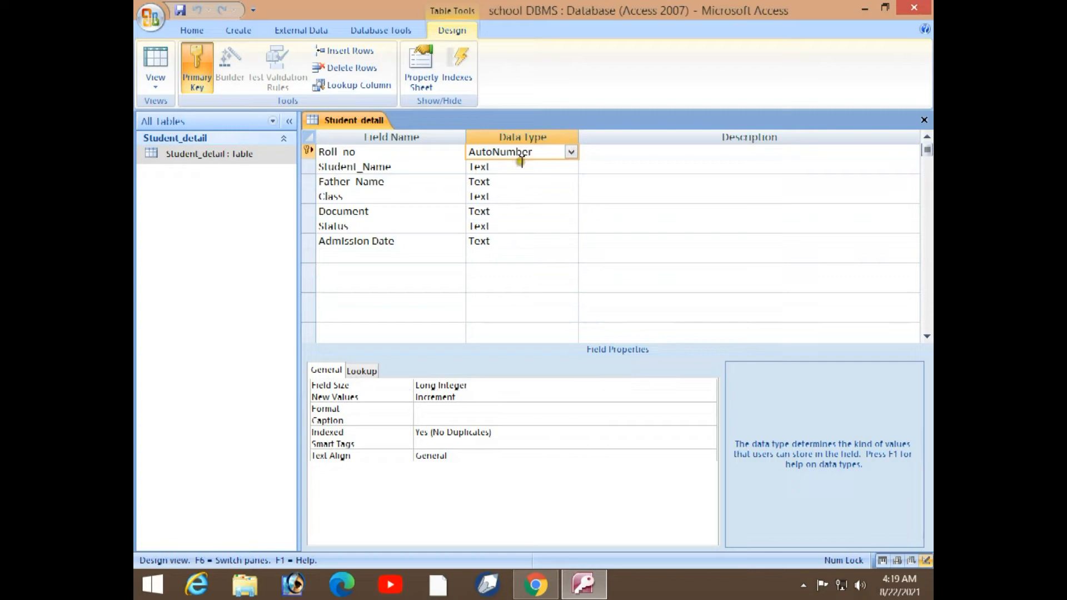
left_click(571, 153)
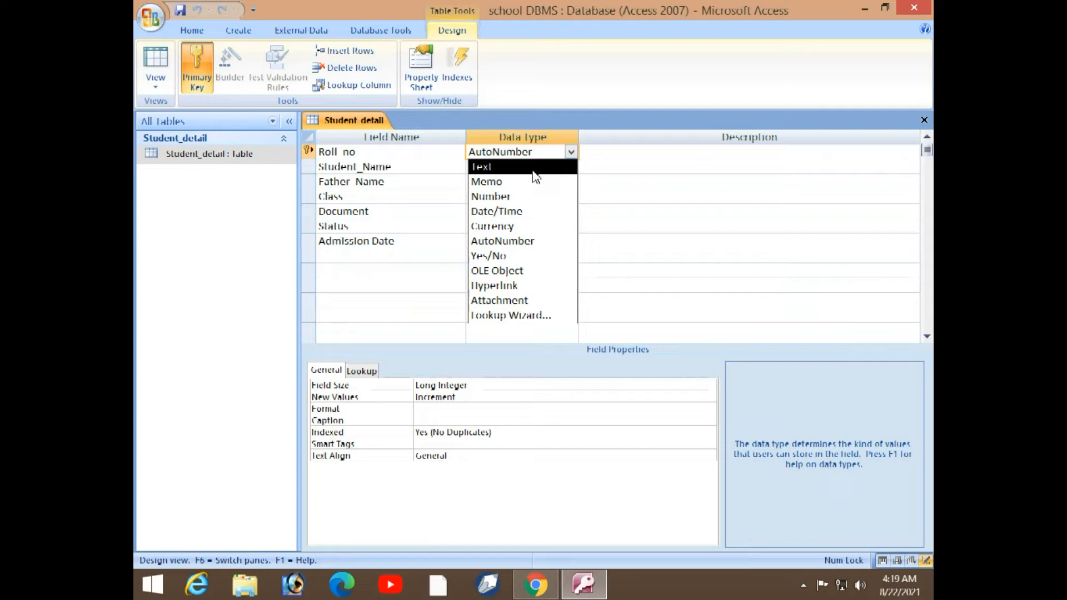
left_click(512, 197)
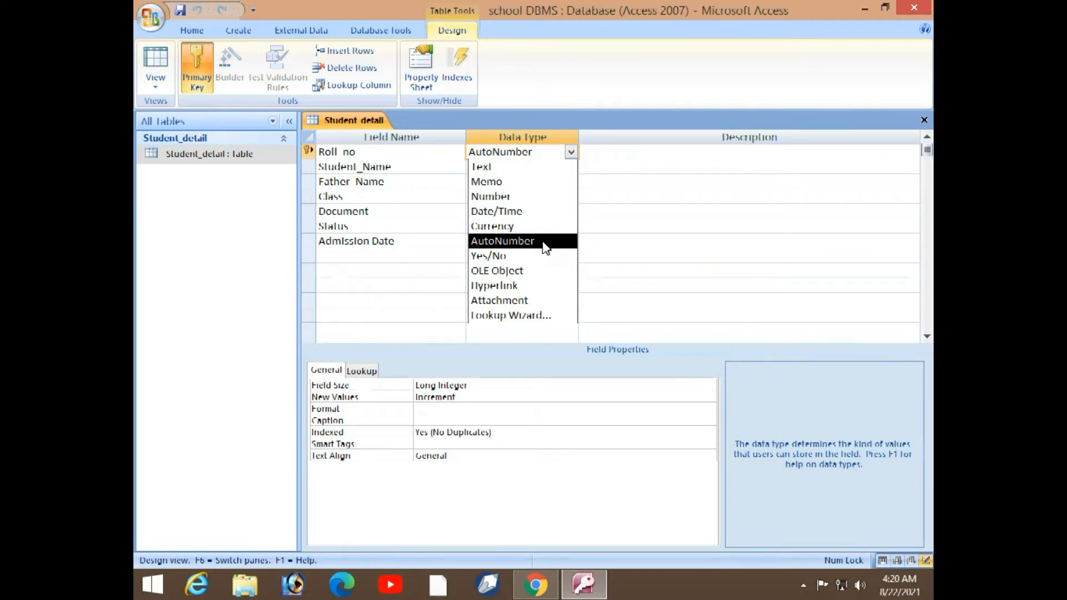
left_click(507, 256)
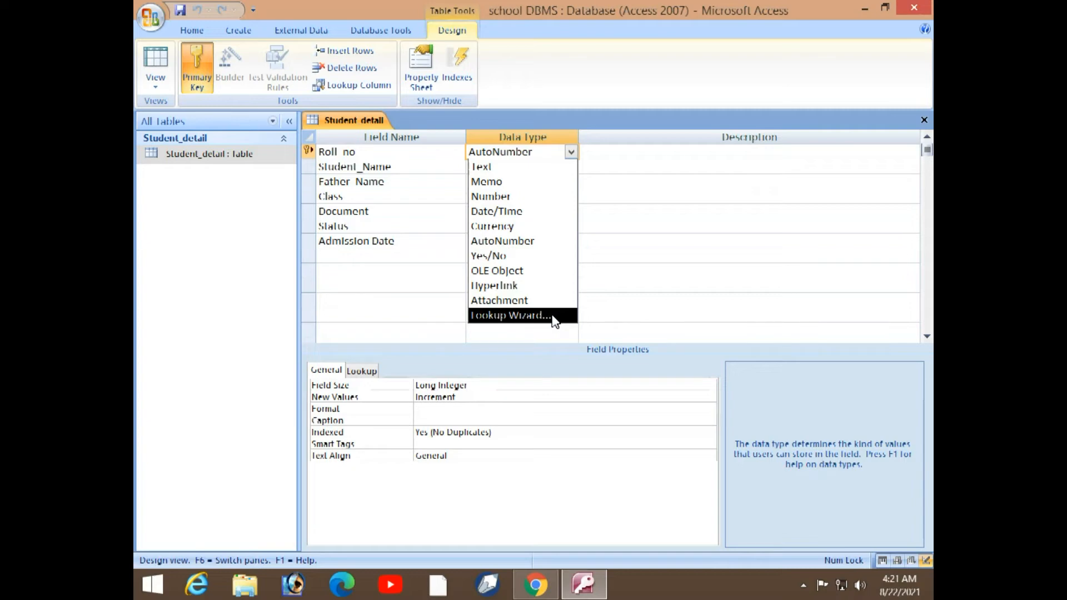
Set the data type of the Roll_no field to Number
left_click(370, 153)
left_click(481, 153)
left_click(570, 152)
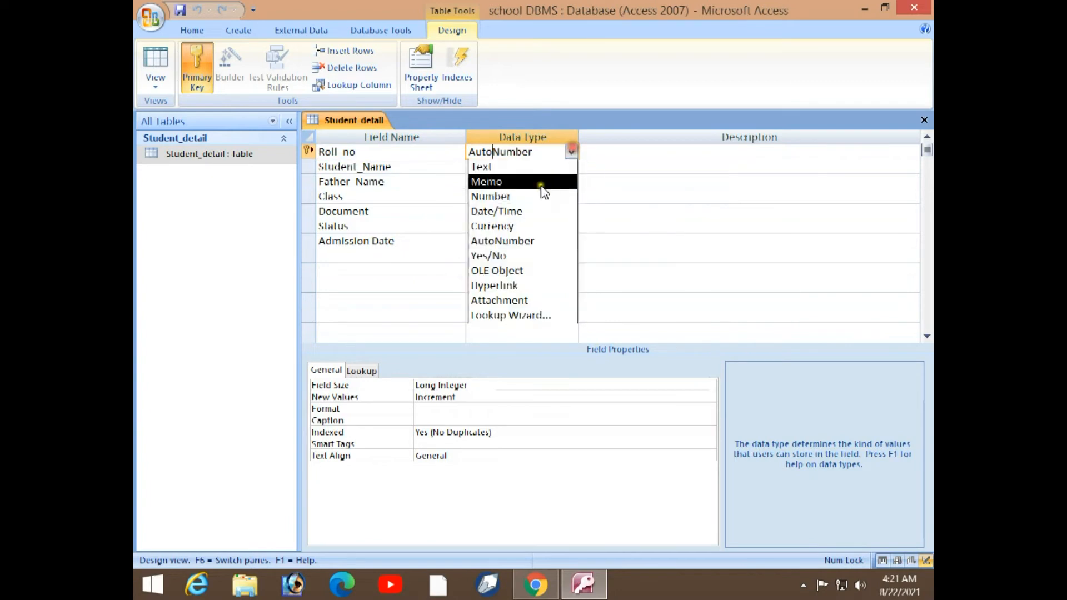
left_click(530, 197)
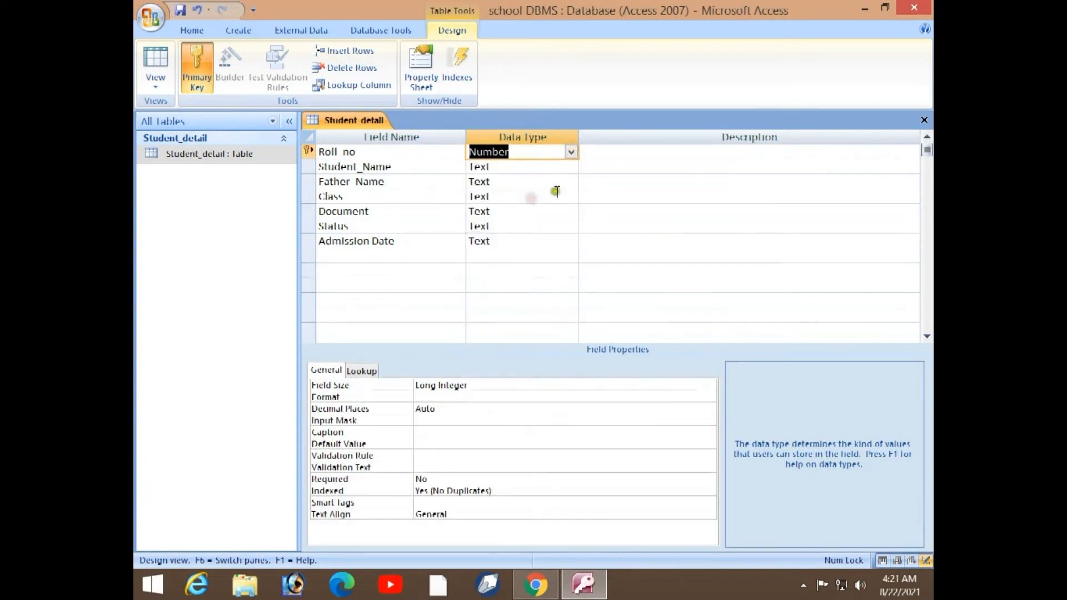
left_click(493, 285)
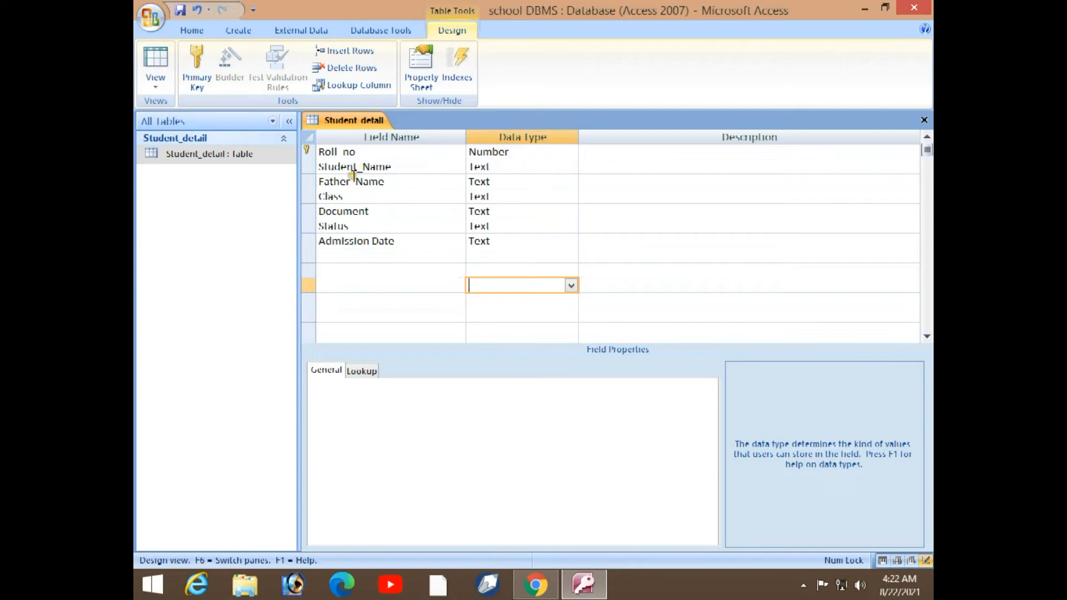
Choose Text as the data type of the Student_Name field
left_click(484, 167)
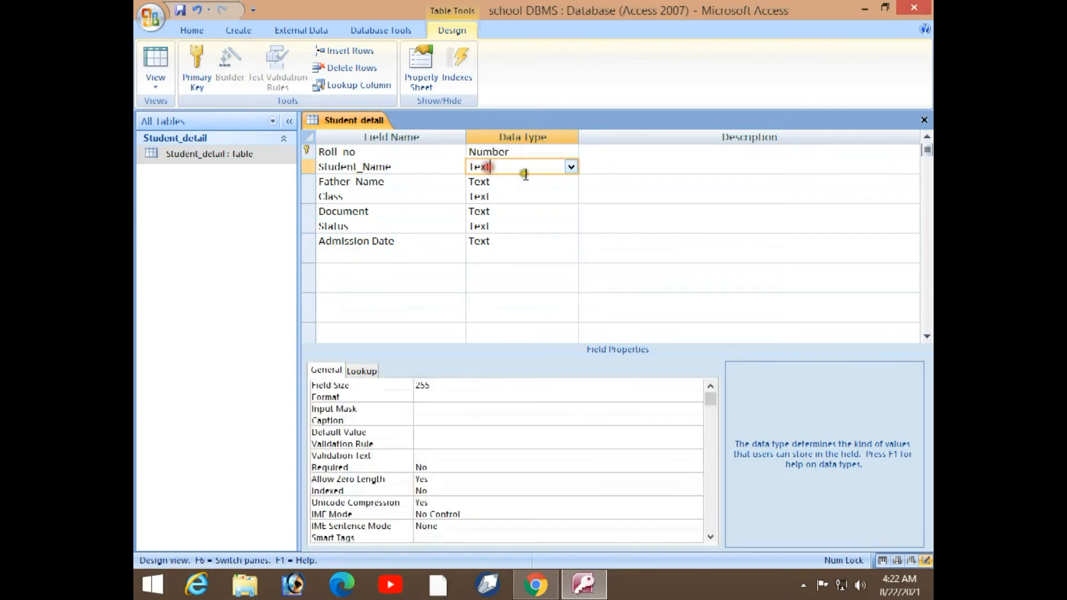
left_click(571, 167)
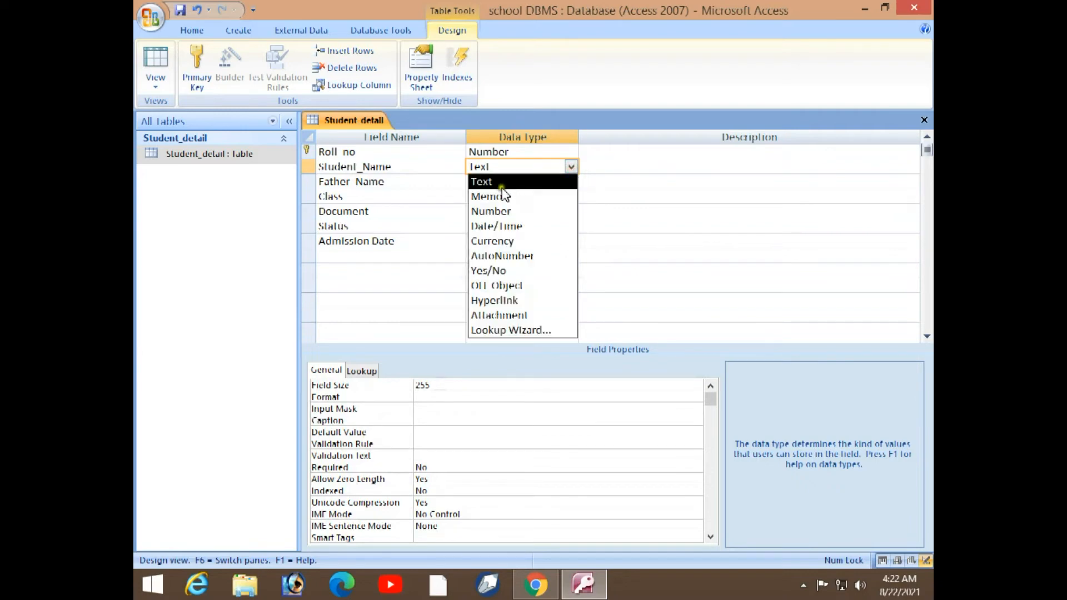
left_click(482, 183)
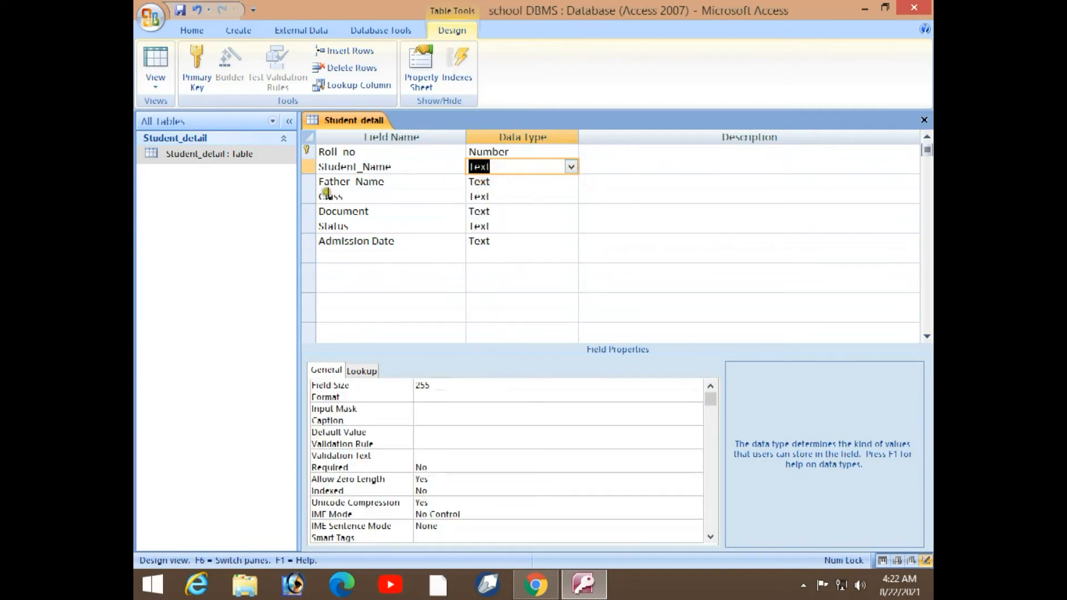
Choose Text as the data type of the Father_Name field
left_click(506, 182)
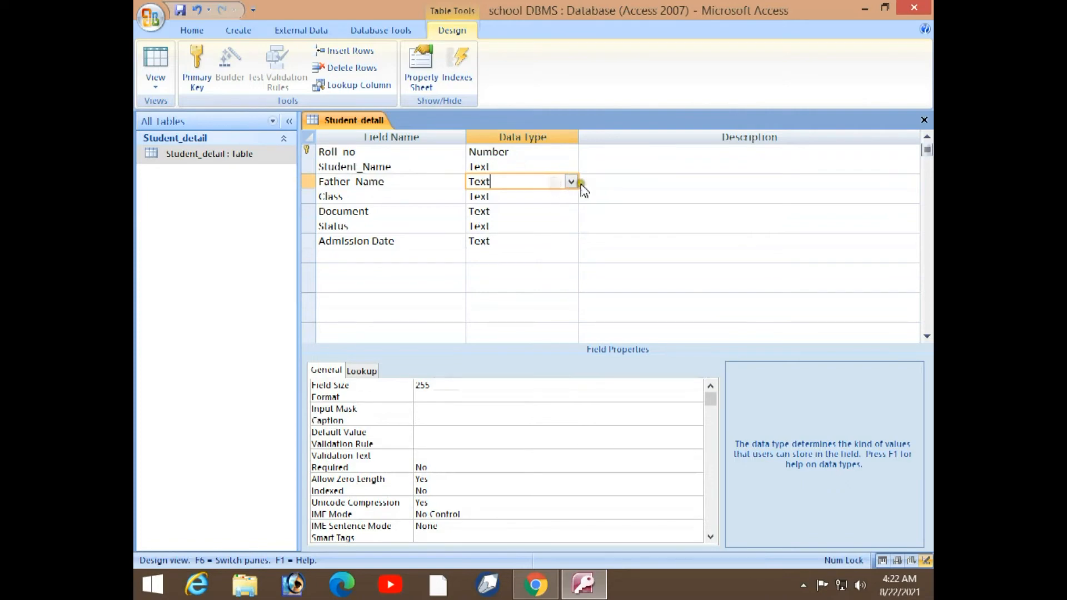
left_click(571, 182)
left_click(519, 200)
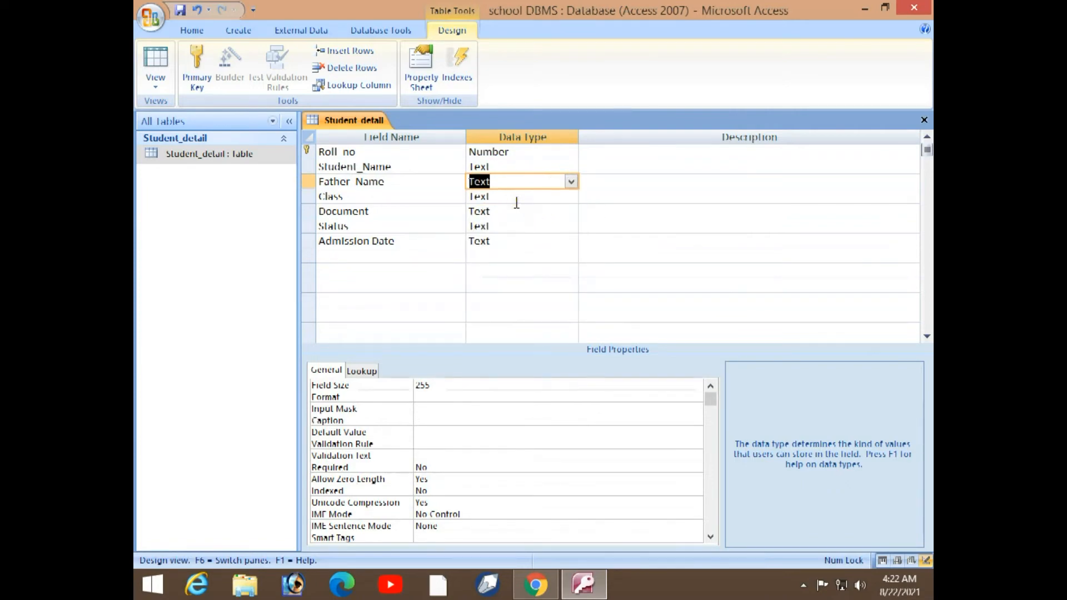
left_click(572, 183)
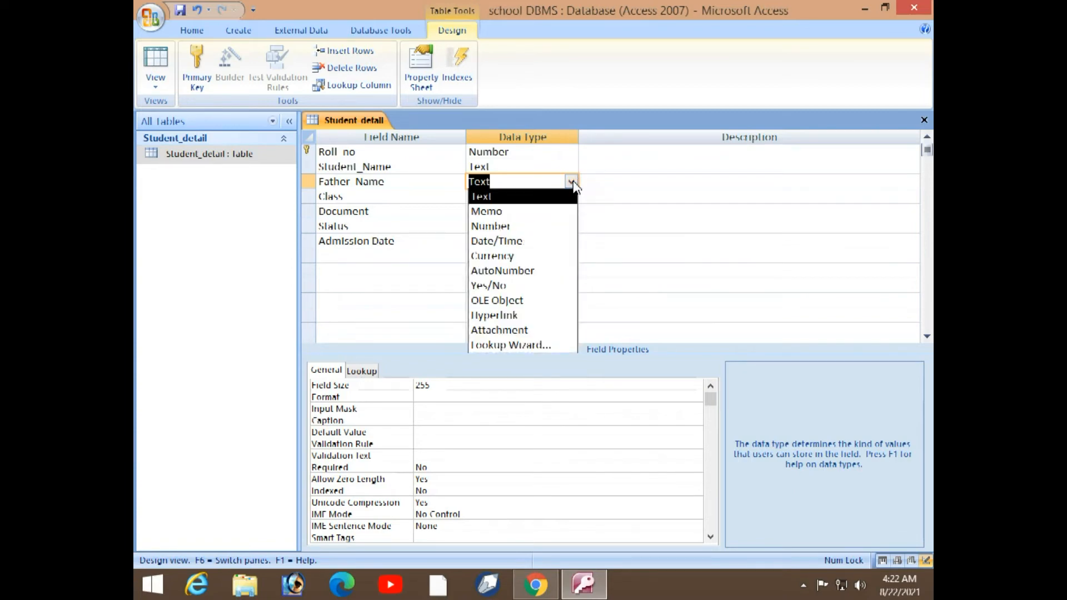
Choose Text as the data type of the Class field
left_click(407, 201)
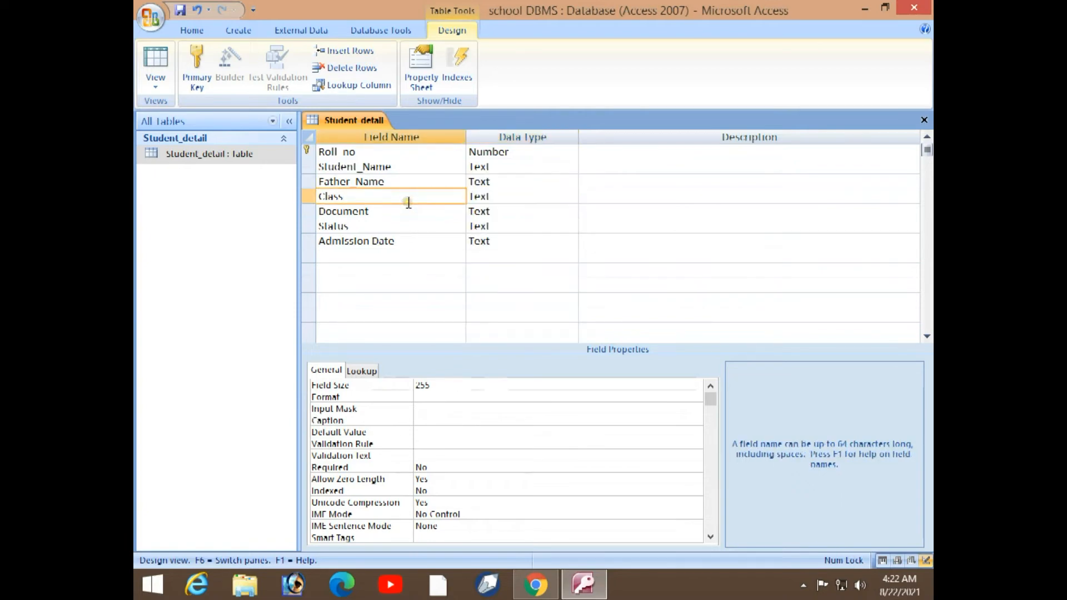
left_click(482, 200)
left_click(573, 199)
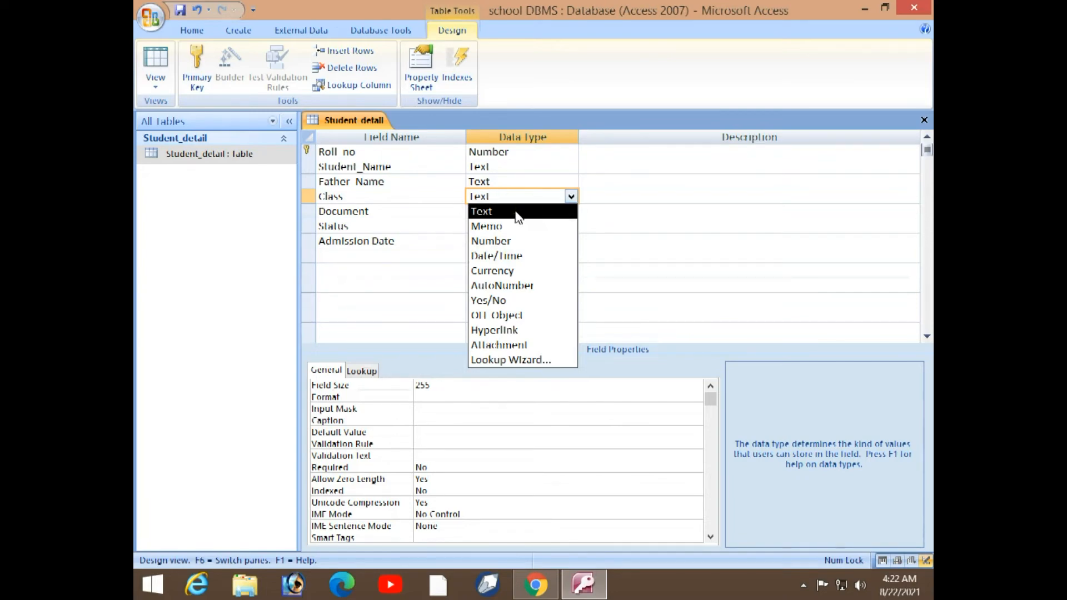
left_click(516, 216)
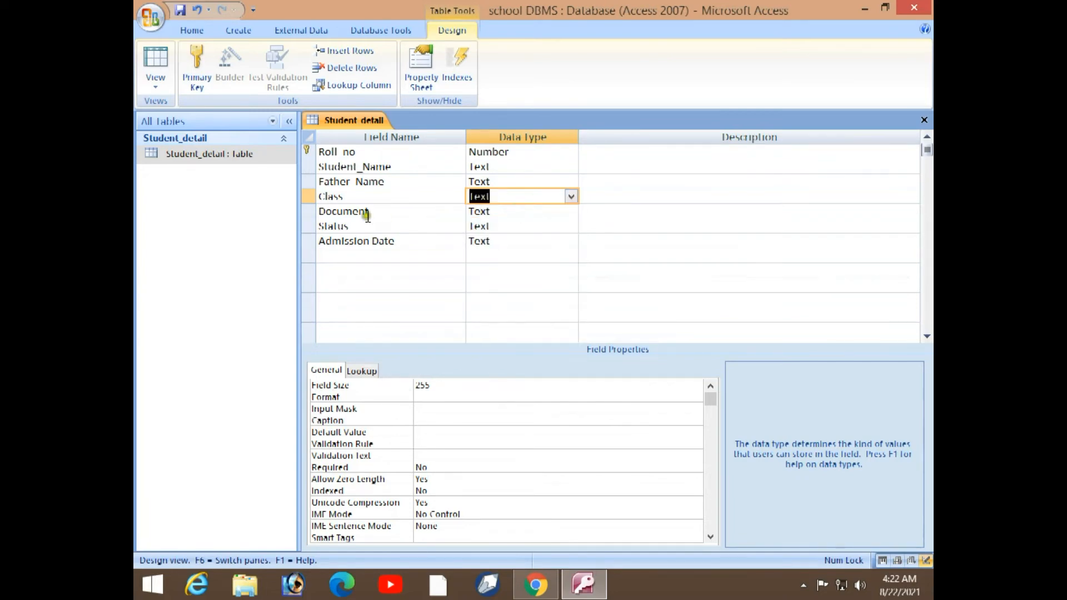
Try to set the data type of the Document field to Attachment
left_click(524, 215)
left_click(569, 212)
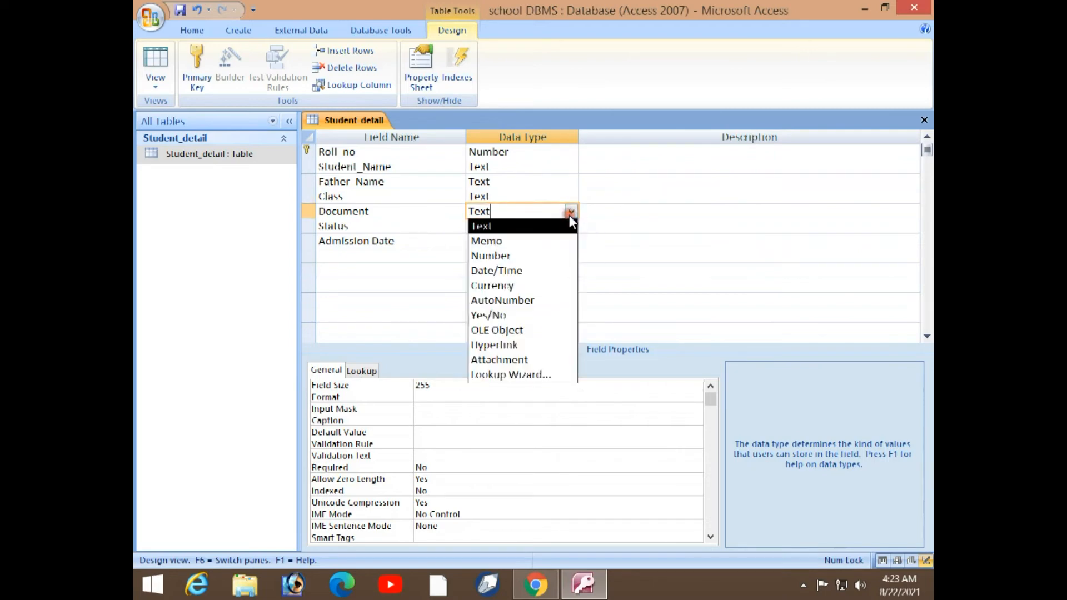
left_click(544, 360)
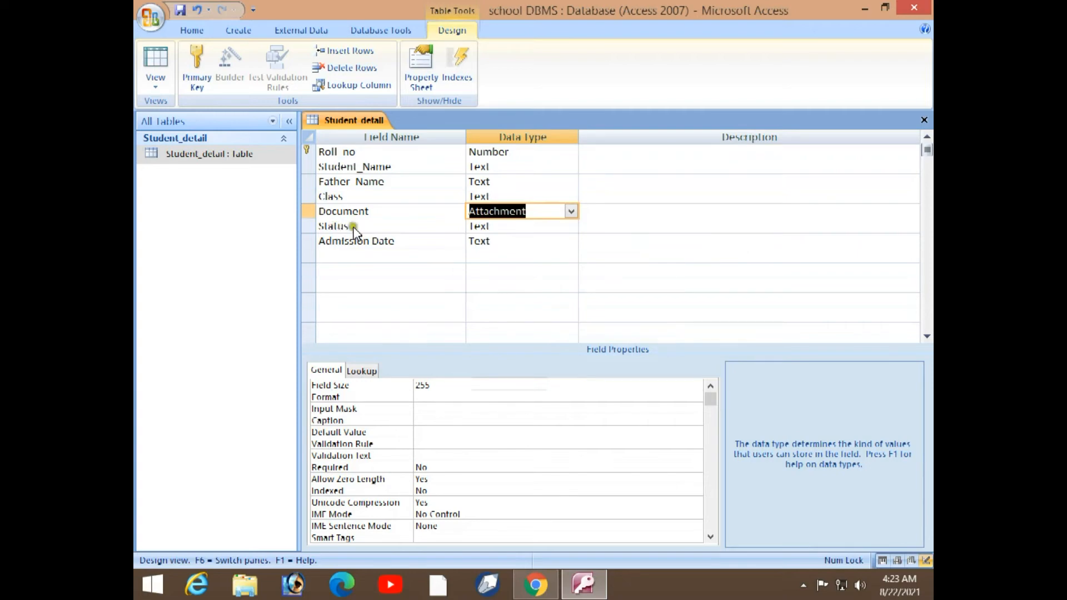
left_click(536, 229)
left_click(537, 331)
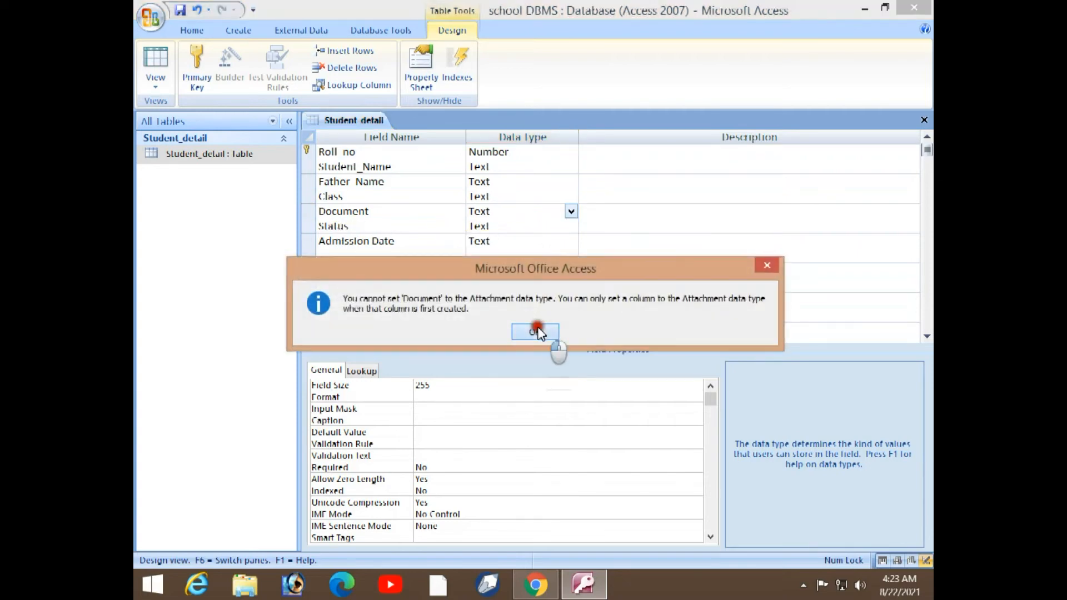
left_click(571, 212)
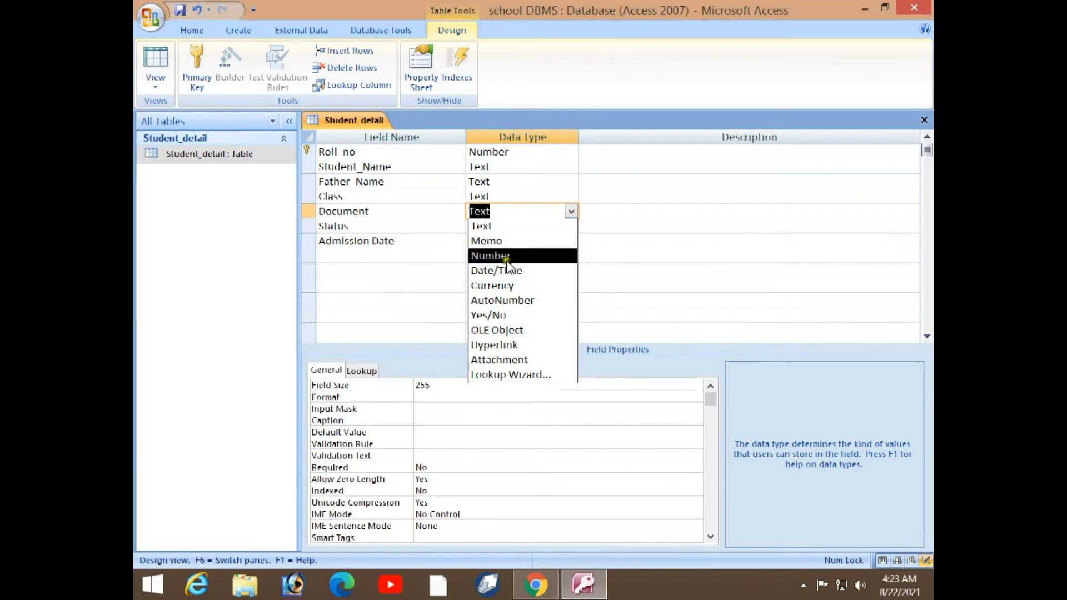
left_click(524, 360)
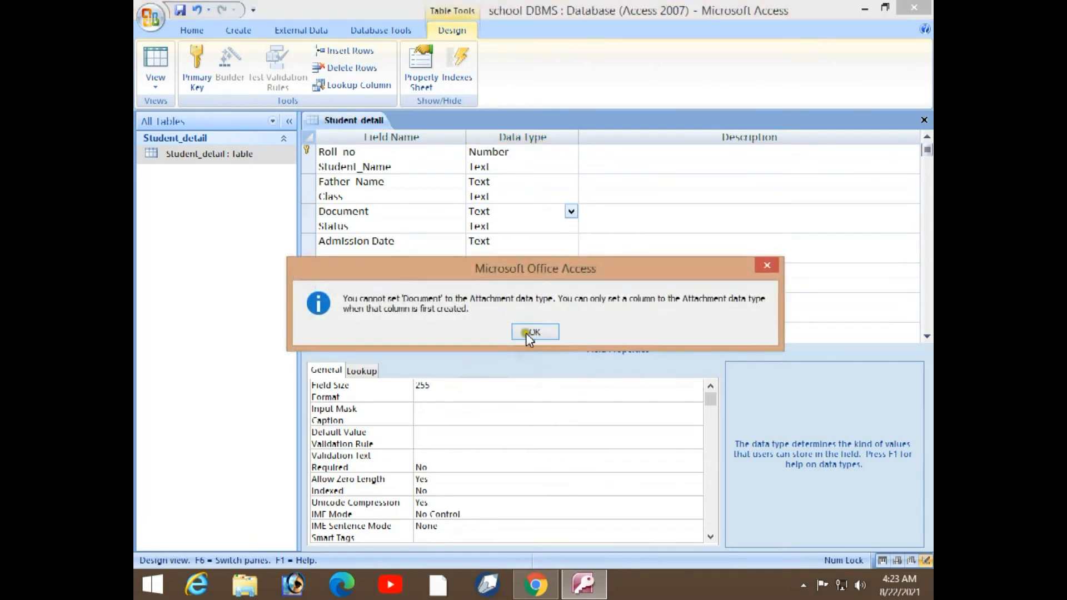
left_click(545, 331)
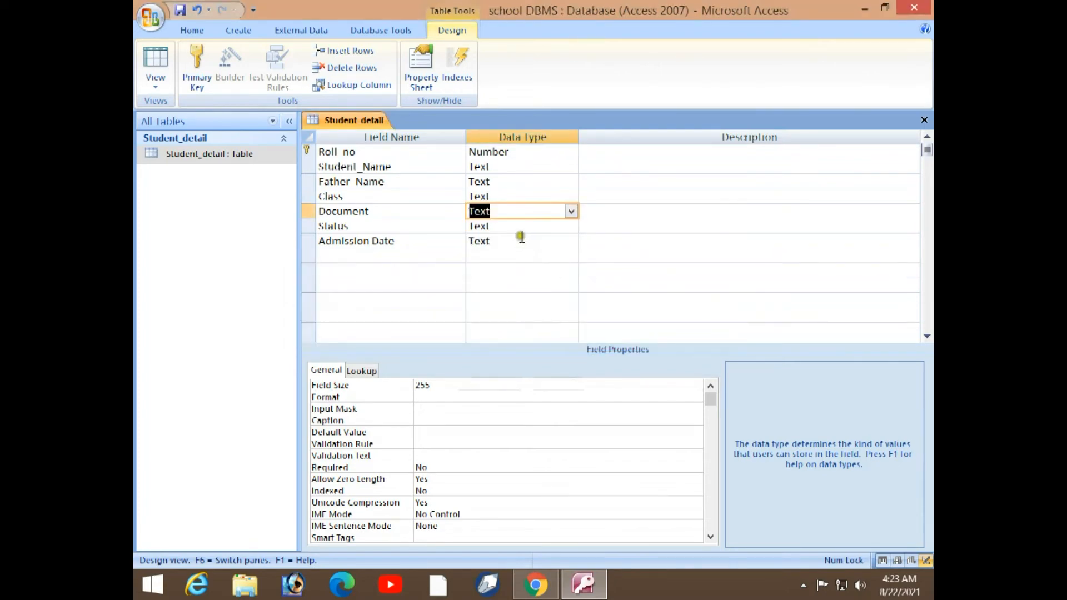
Set the data type of the Document field to OLE Object
left_click(570, 213)
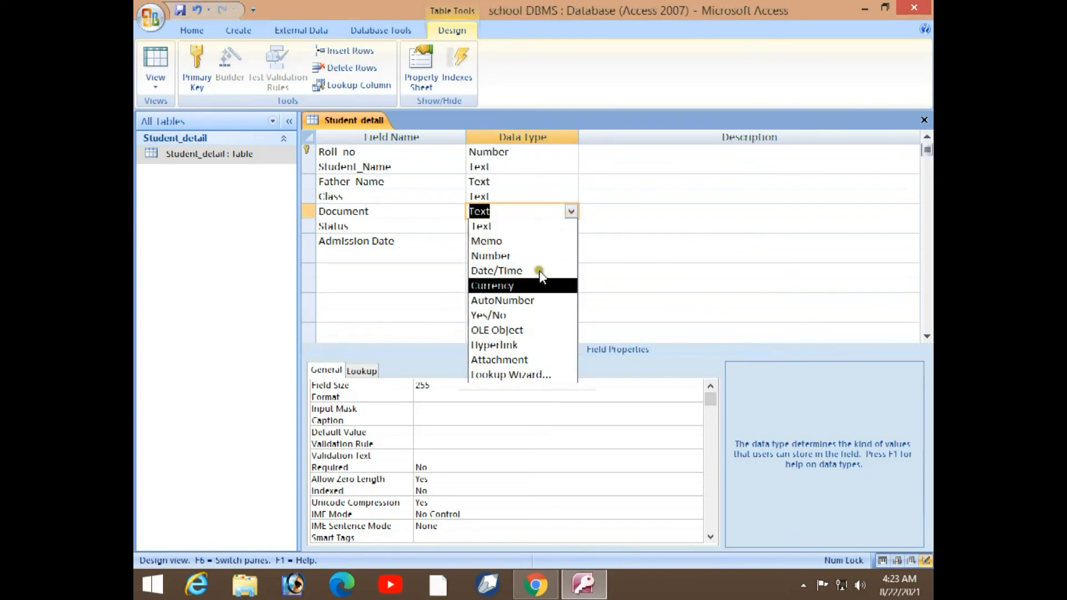
left_click(517, 327)
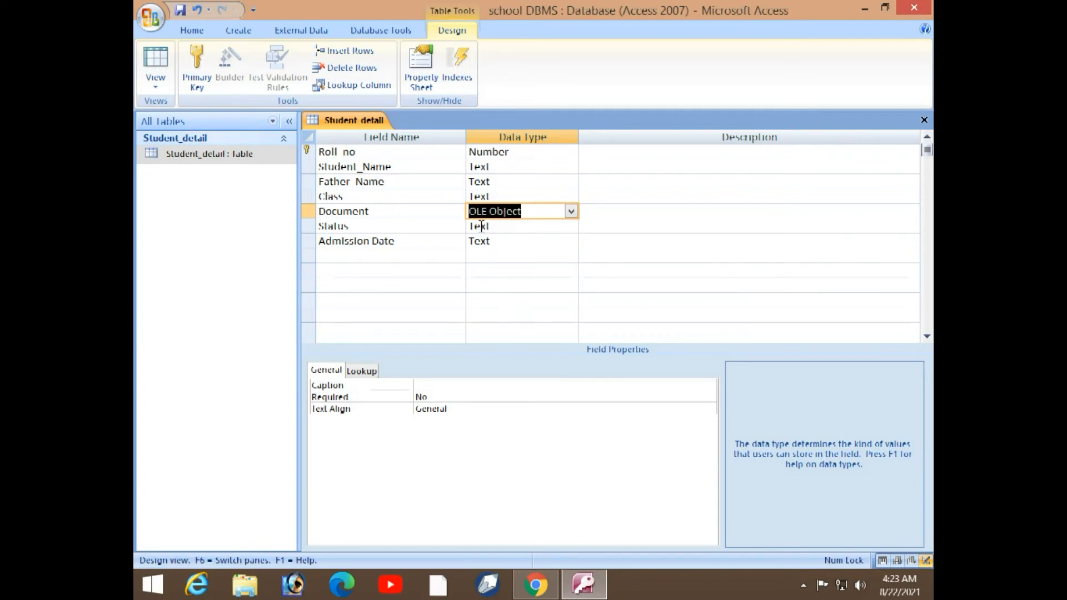
Set the data type of the Status field to Yes/No
left_click(509, 227)
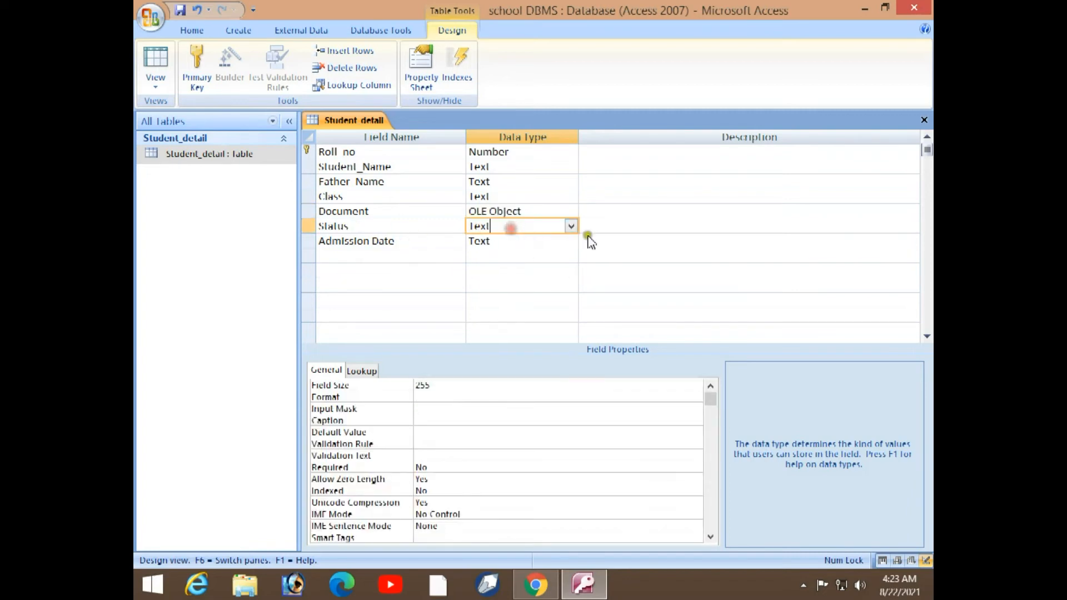
left_click(571, 225)
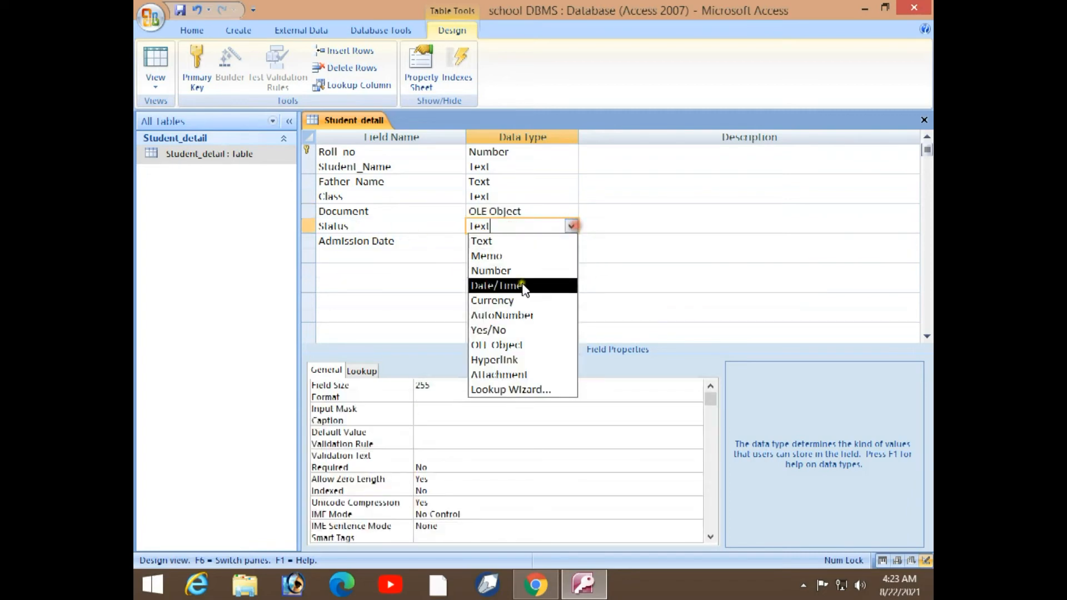
left_click(512, 331)
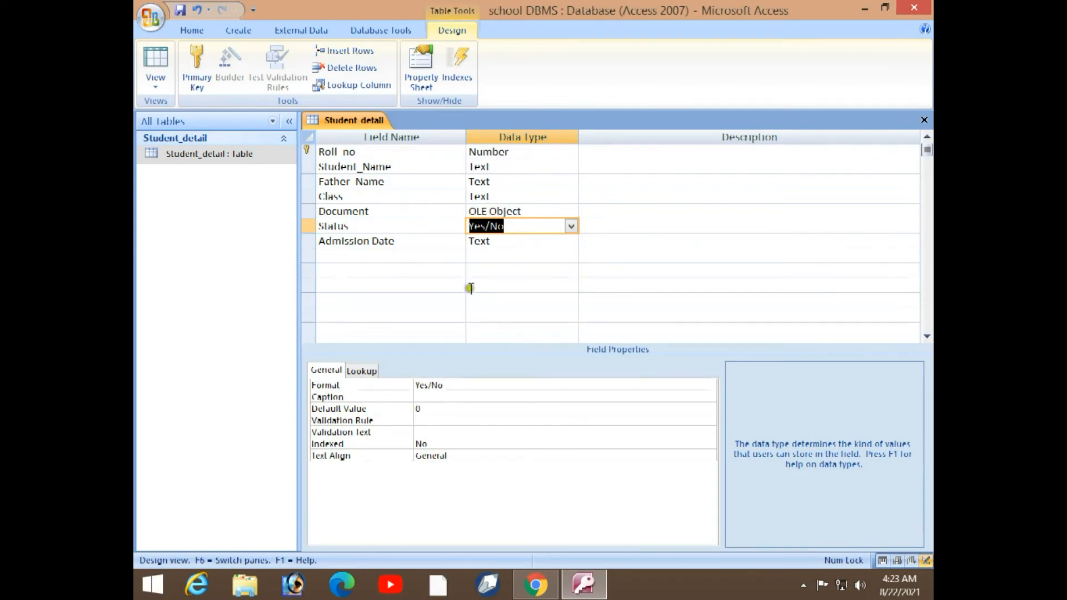
left_click(365, 223)
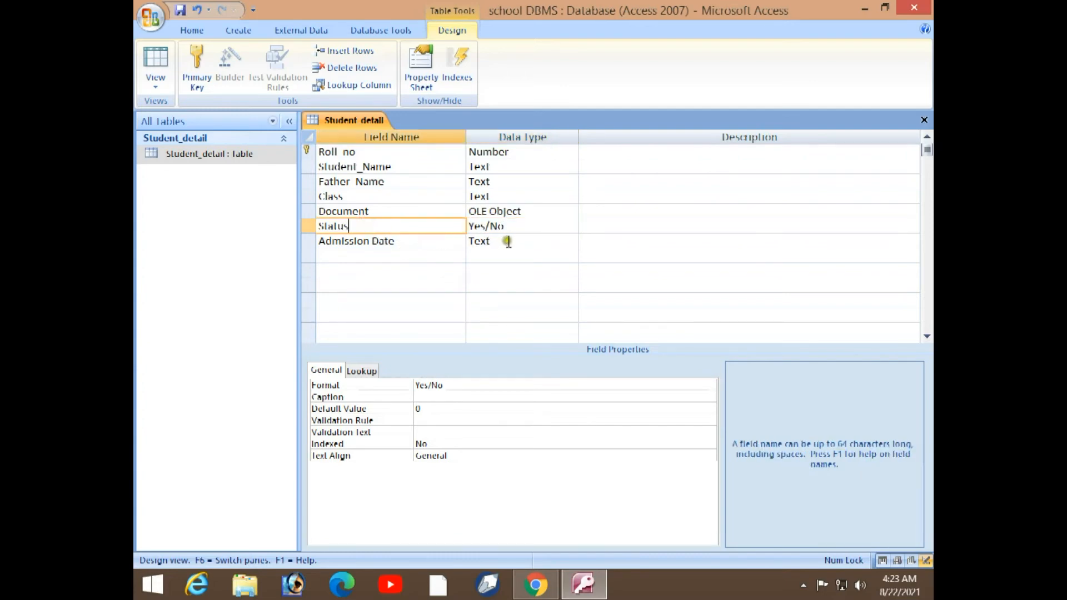
Set the data type of the Admission Date field to Date/Time
left_click(404, 243)
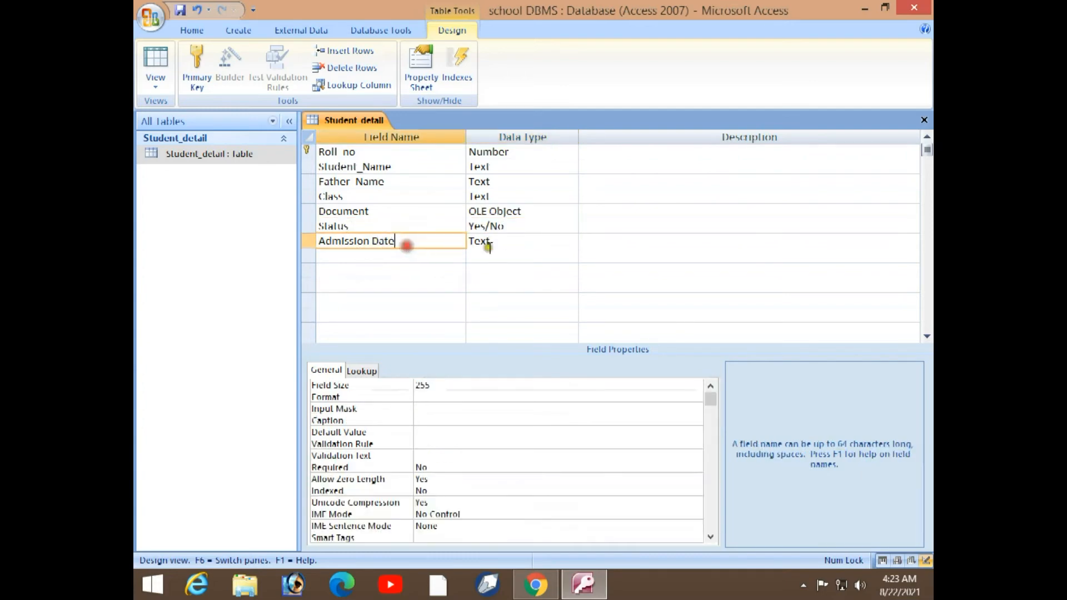
left_click(491, 243)
left_click(570, 241)
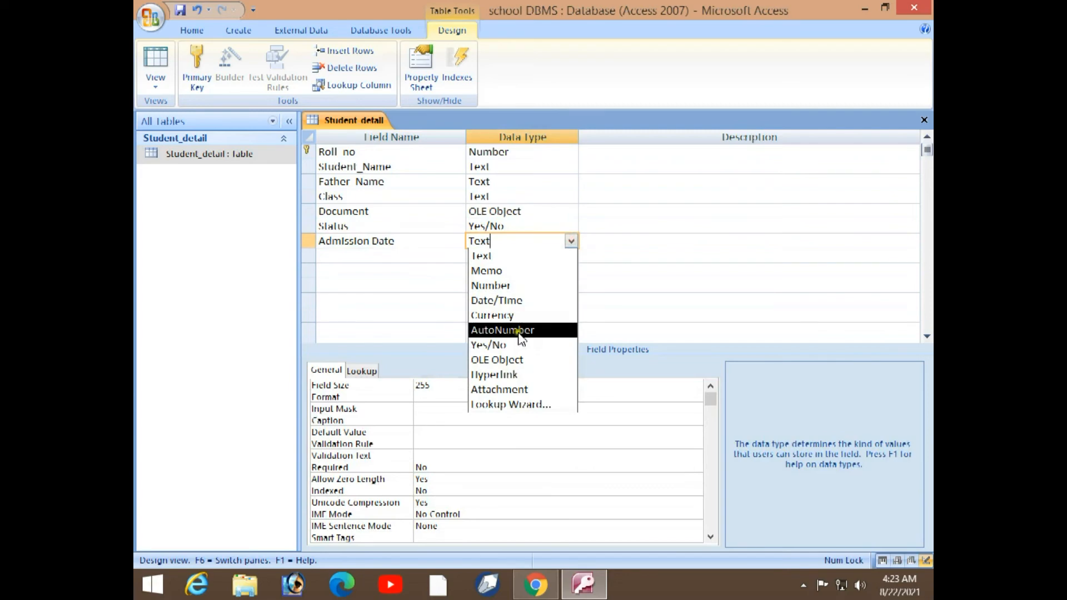
left_click(527, 302)
Add a field named Address below Admission Date and set its data type to Memo
left_click(439, 256)
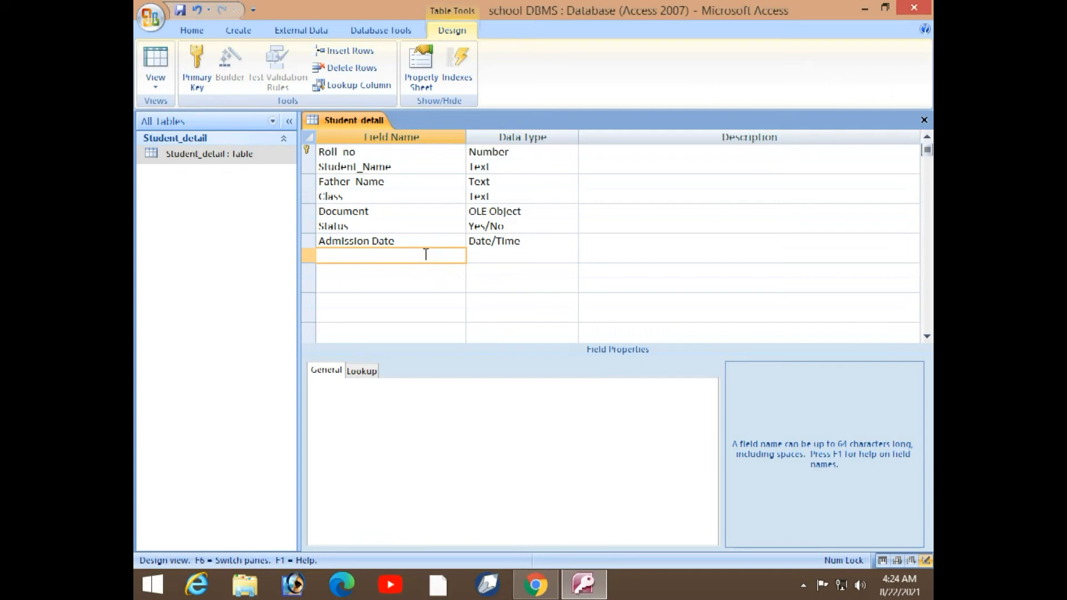
left_click(486, 253)
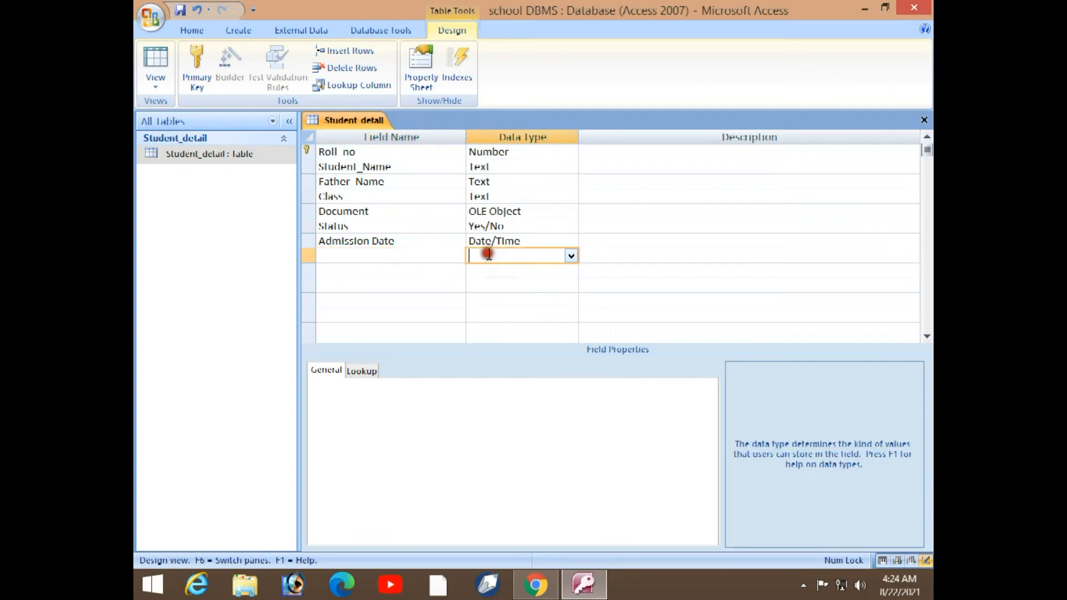
left_click(570, 256)
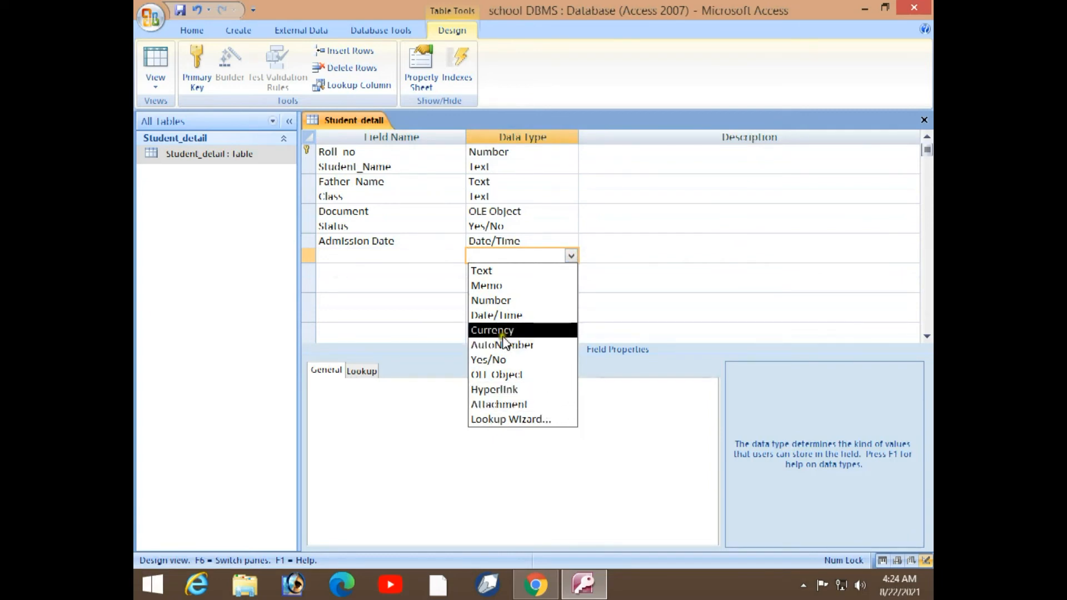
left_click(409, 254)
type("Addres")
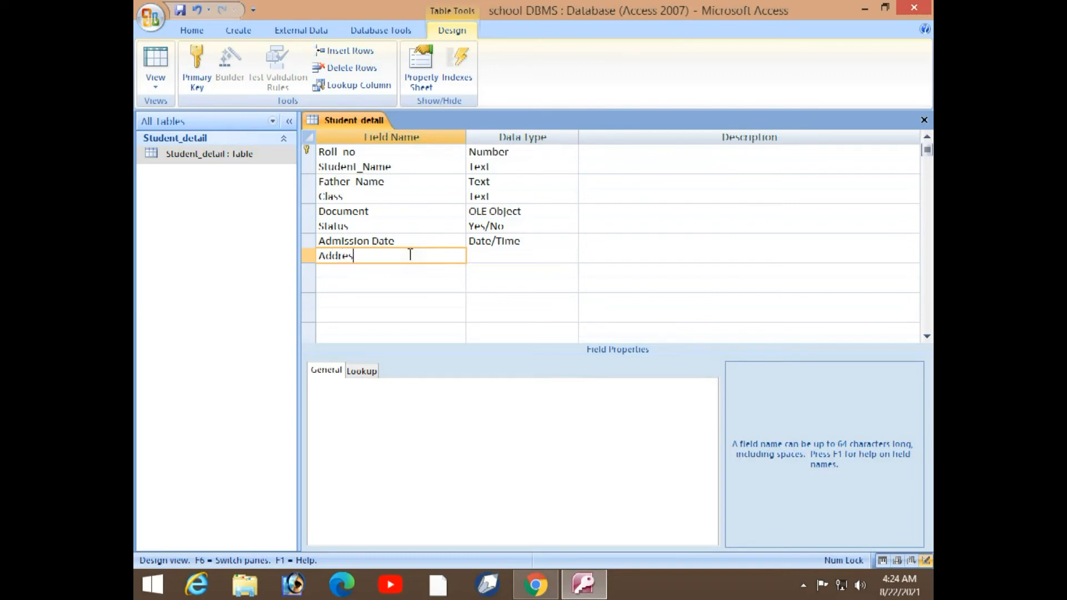
type("s")
left_click(501, 258)
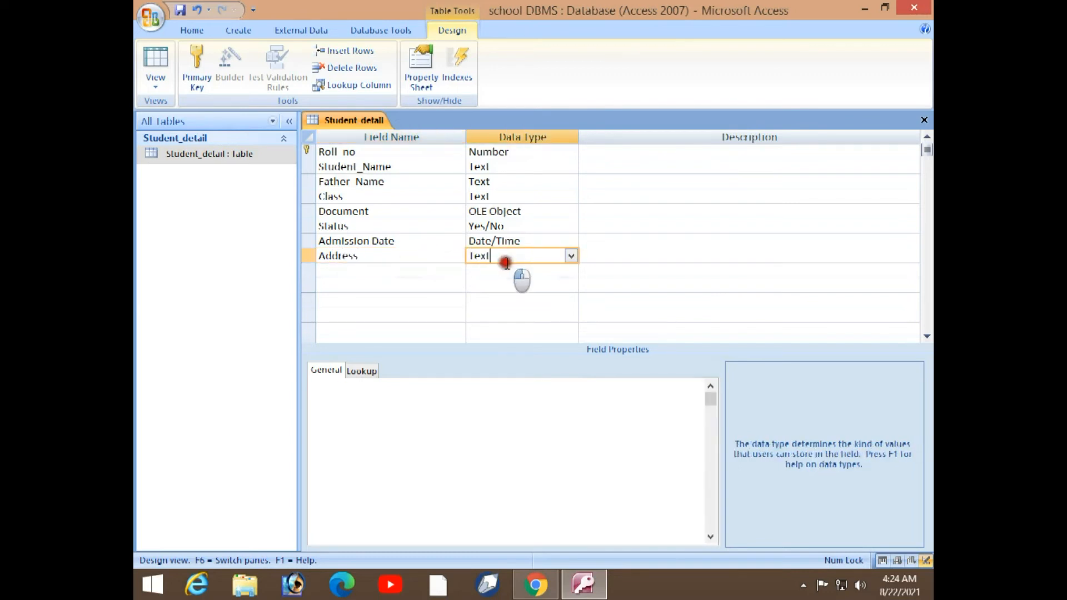
left_click(571, 257)
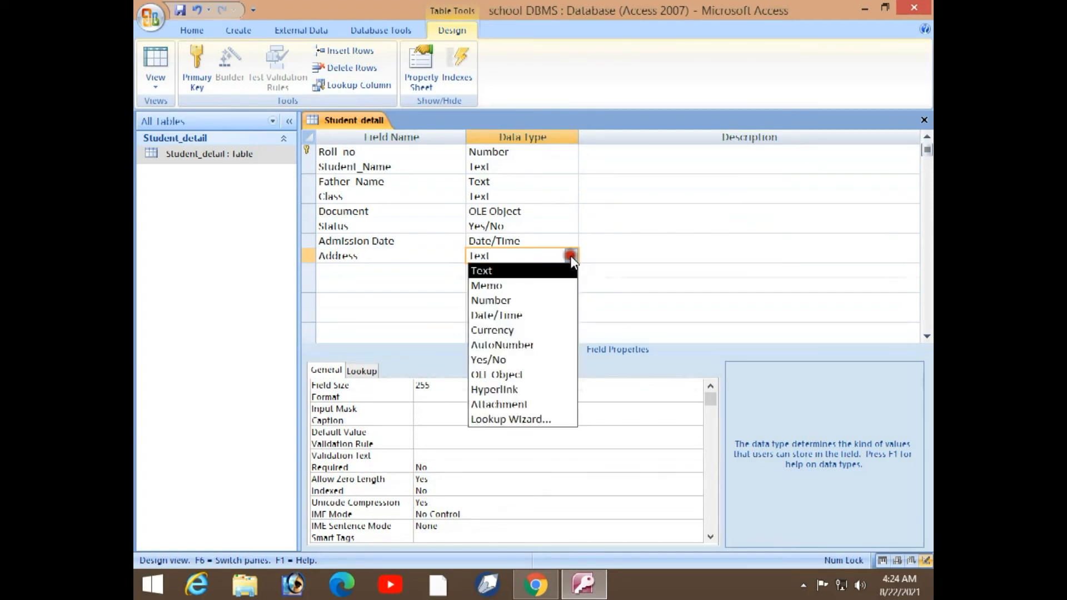
left_click(520, 286)
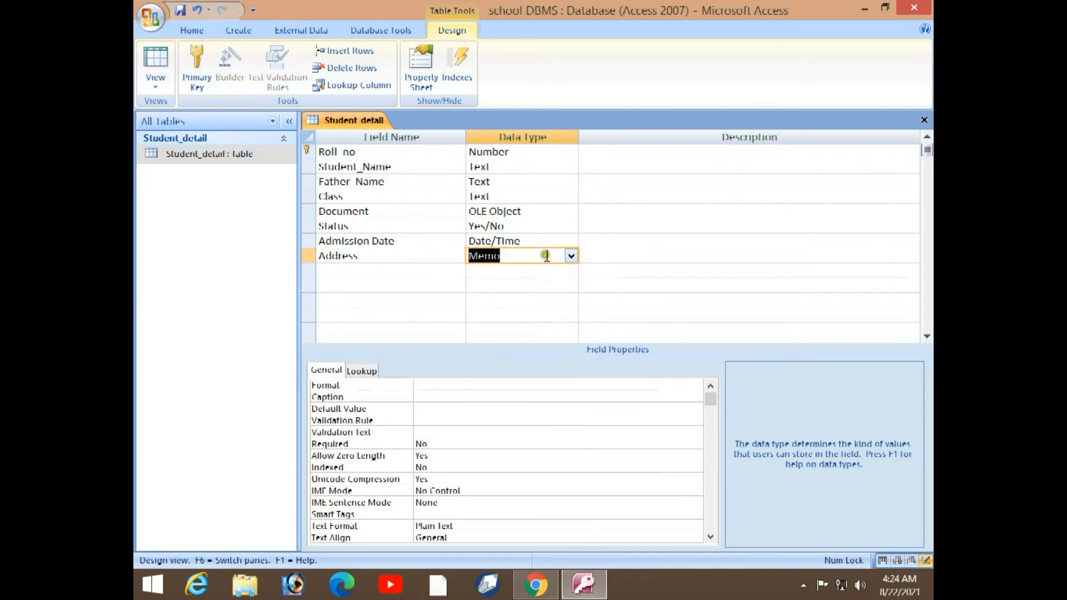
Review the data types available for the empty field row below Address
left_click(564, 272)
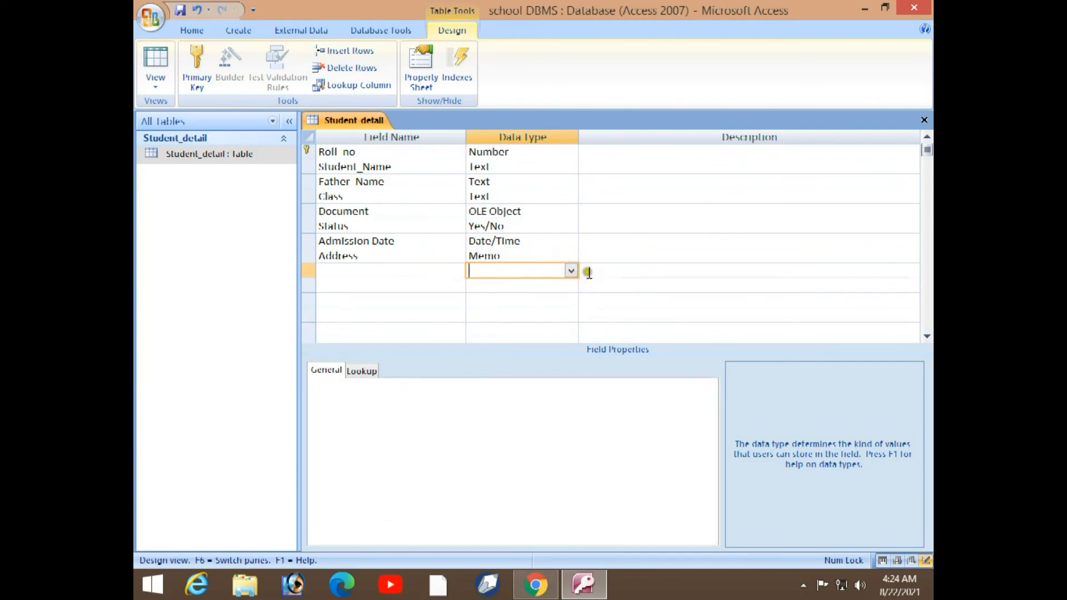
left_click(571, 271)
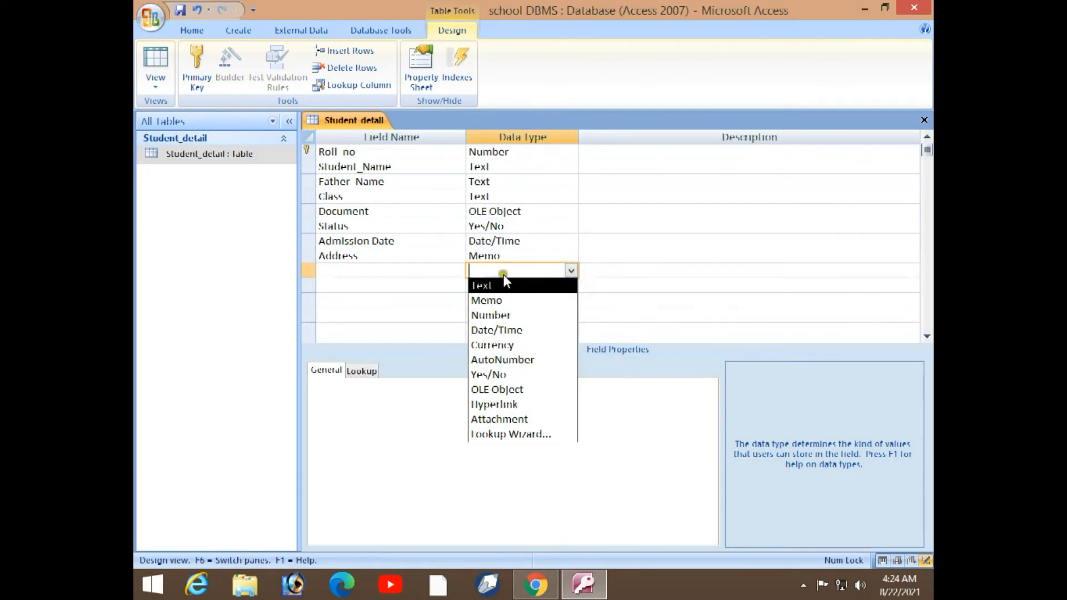
left_click(434, 288)
left_click(481, 267)
left_click(463, 267)
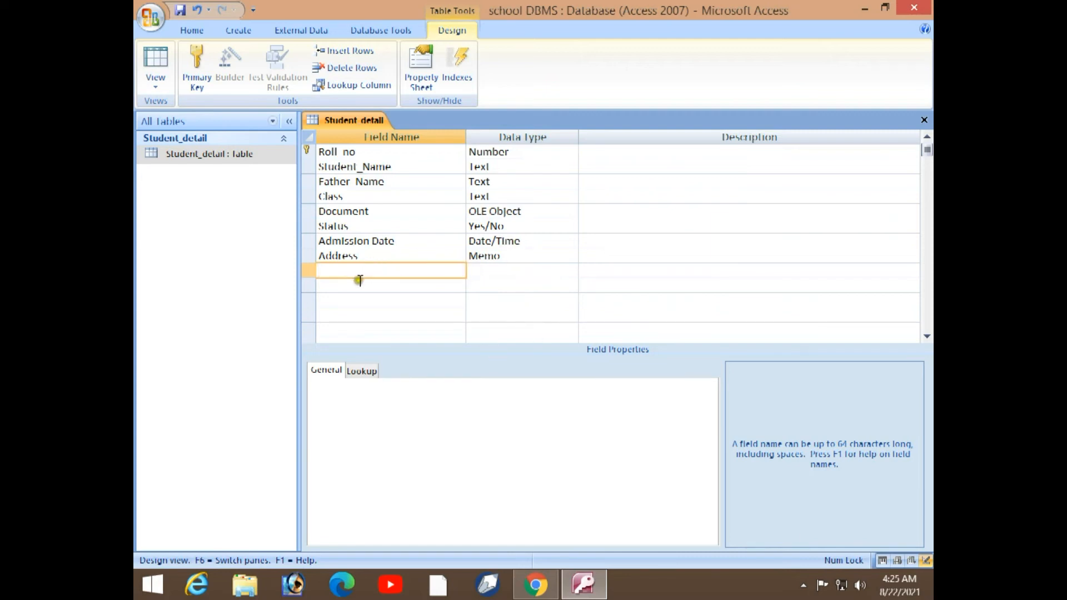
left_click(432, 285)
left_click(433, 270)
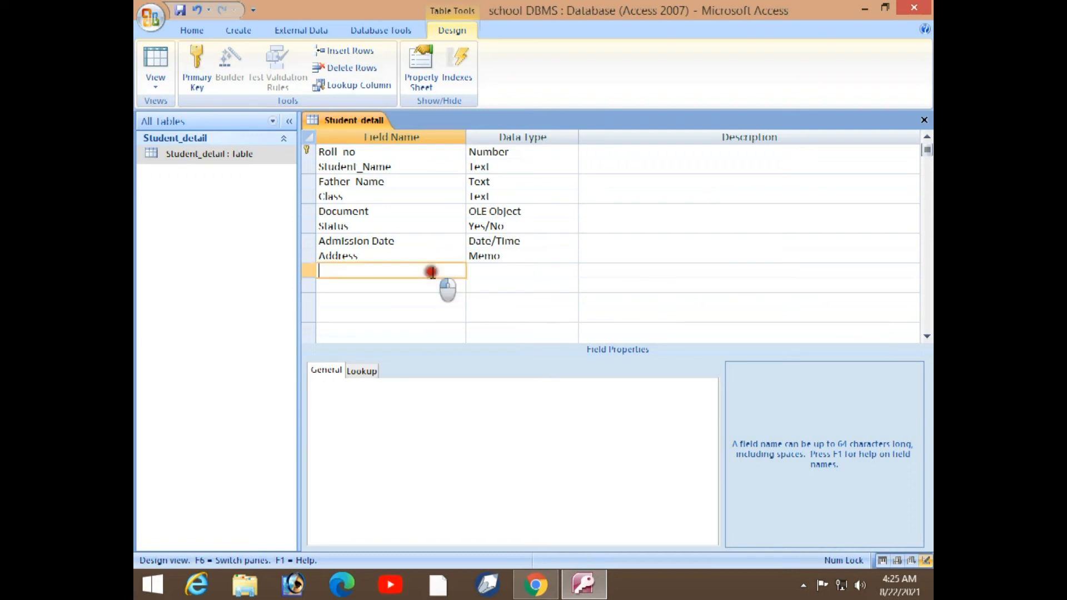
left_click(486, 270)
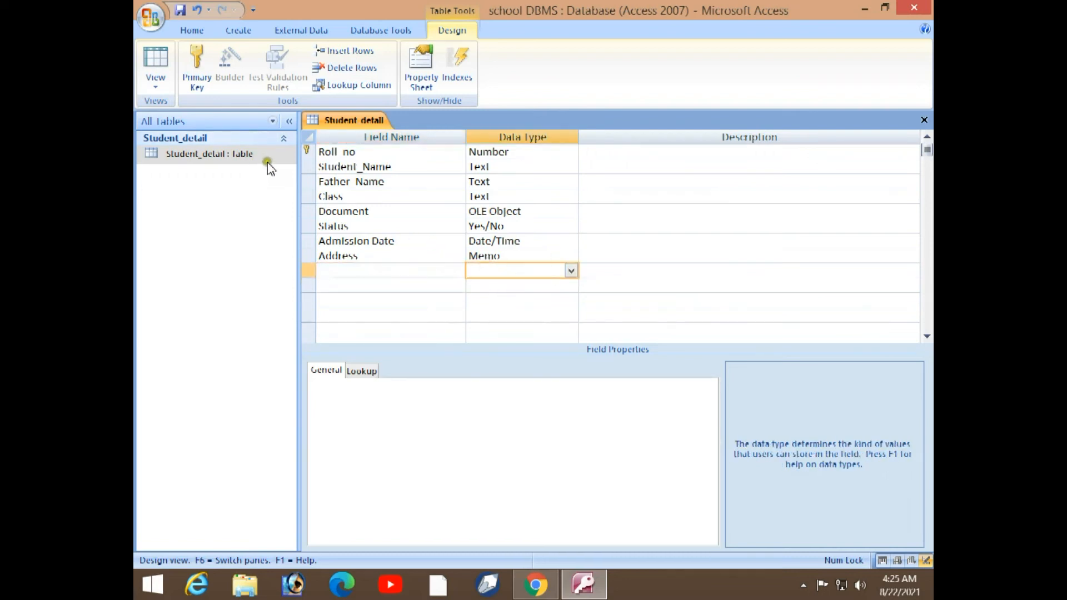
Open the Student_detail table in Datasheet View, saving its design changes
right_click(211, 154)
left_click(234, 162)
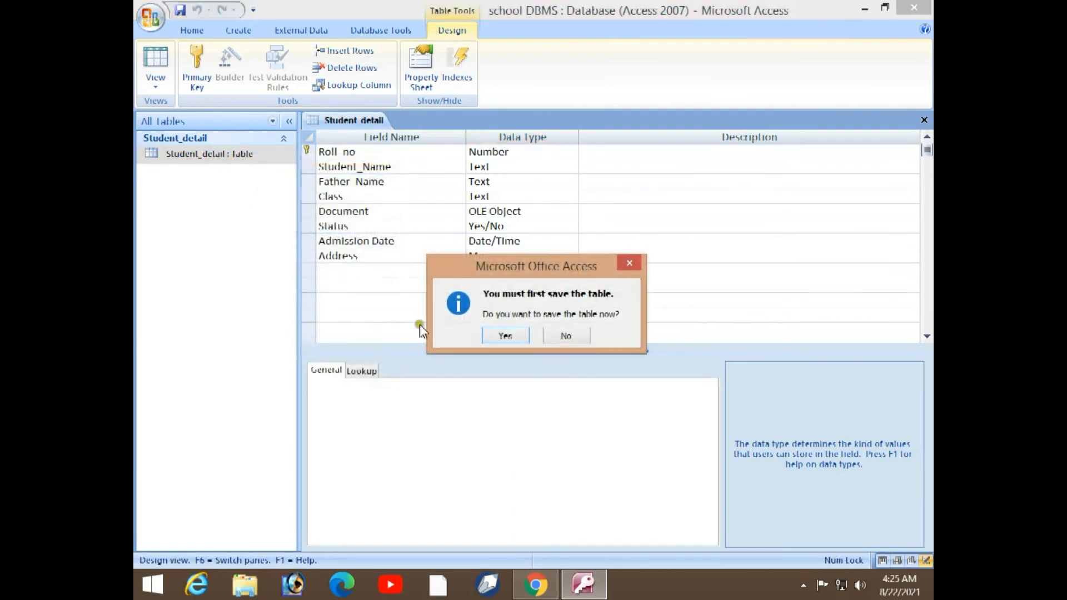
left_click(514, 342)
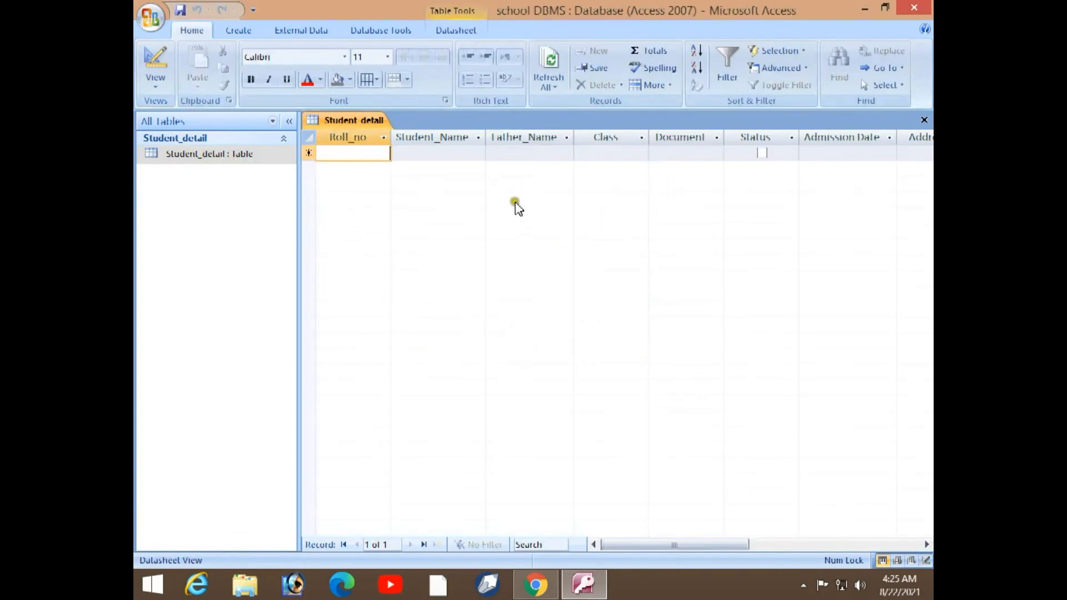
Try to enter the text "jvjh" as the Roll_no of the first record
left_click(414, 166)
left_click(340, 151)
type("jvjh")
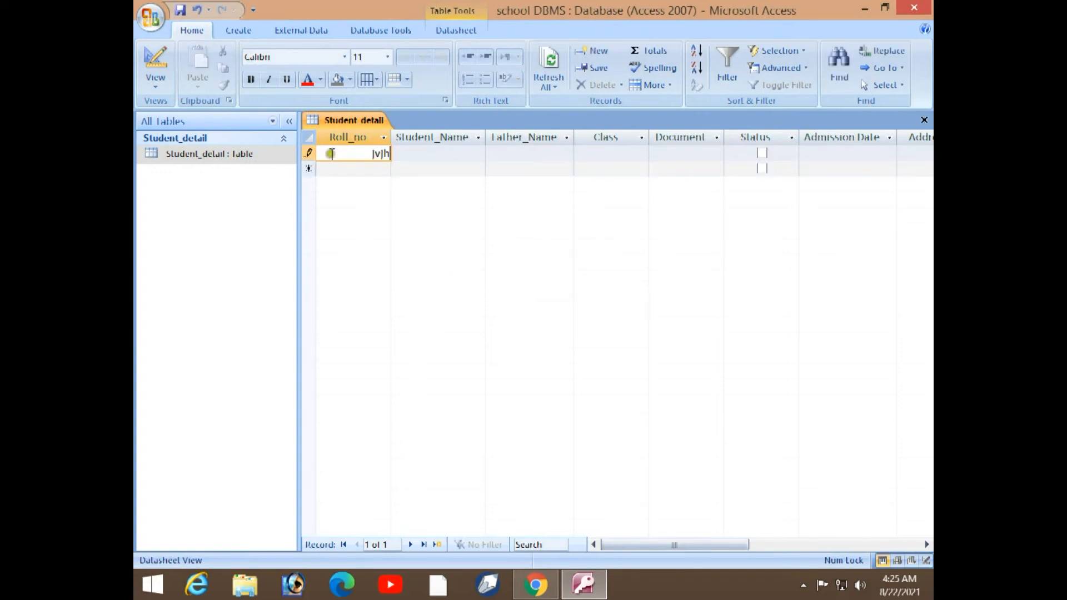
left_click(439, 158)
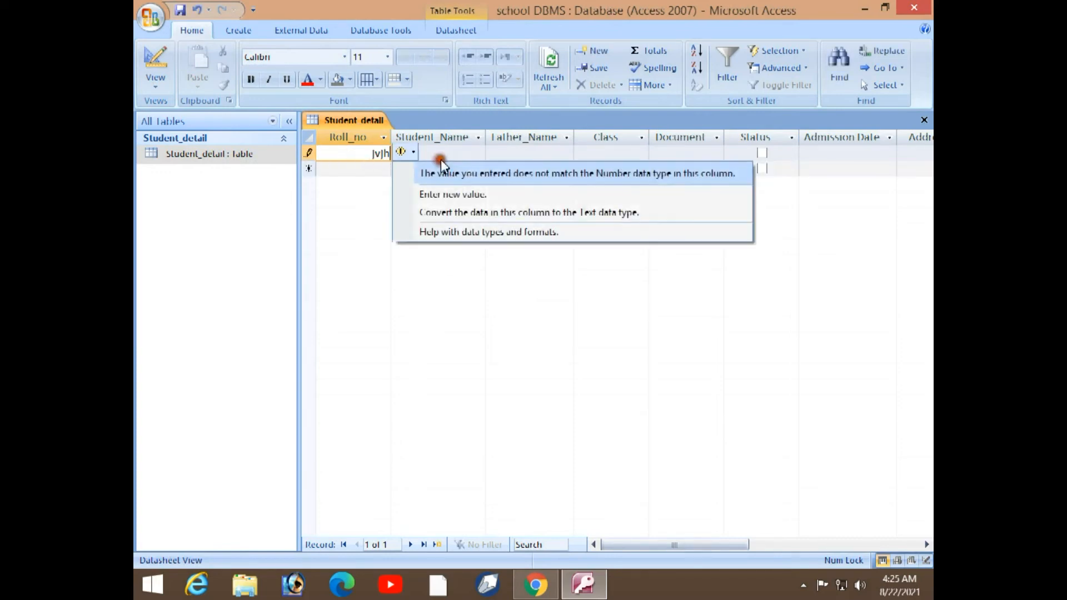
Replace the rejected text in the first record's Roll_no field with 10
left_click(378, 162)
double_click(381, 156)
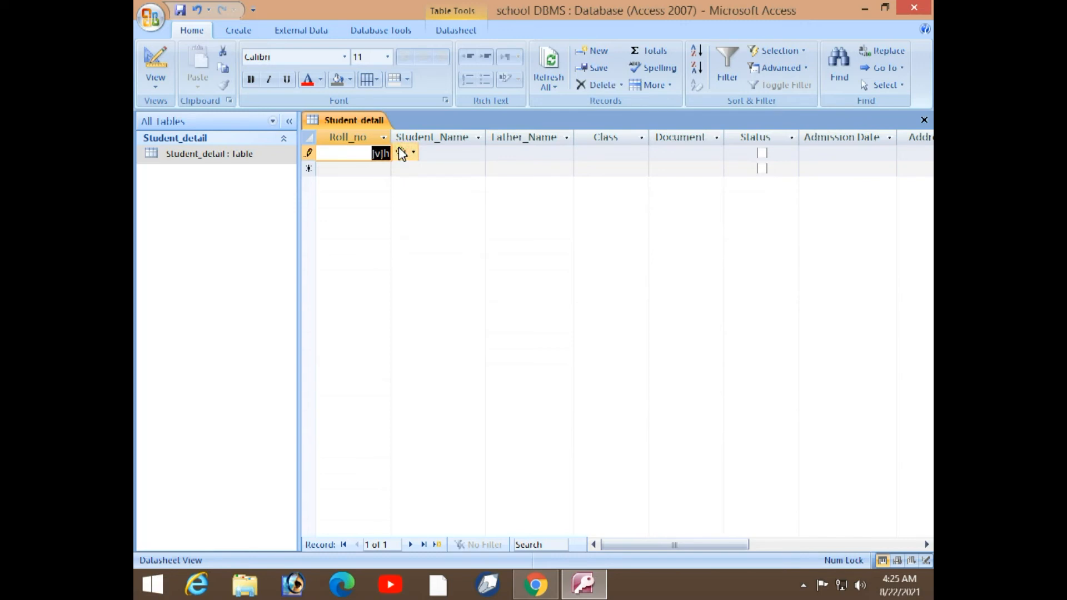
type("10")
Enter the student's name and the father's name in the record with Roll_no 10
left_click(417, 155)
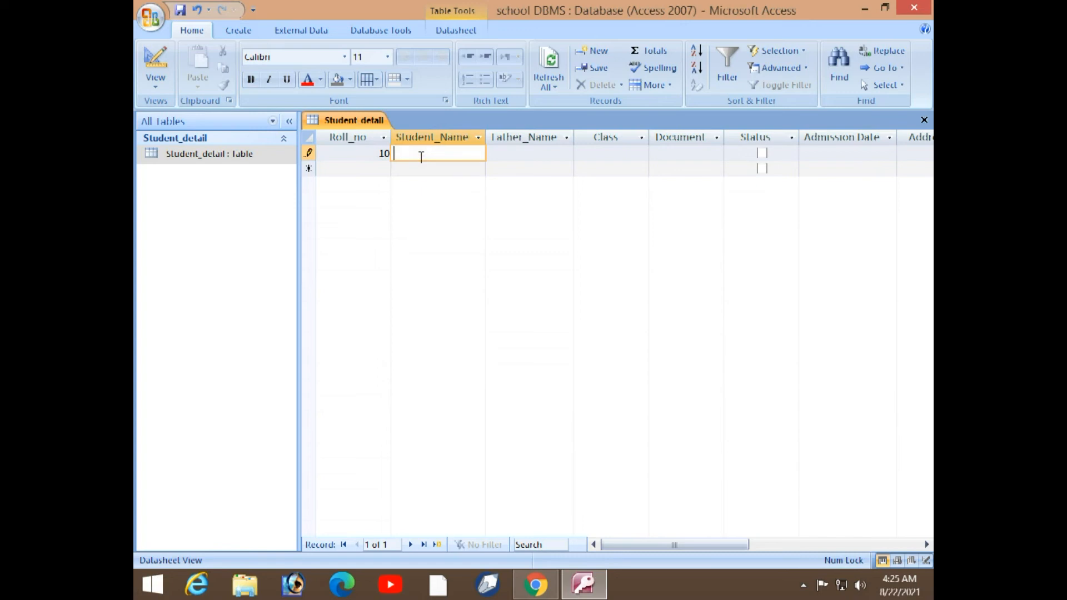
type("bilal")
left_click(503, 151)
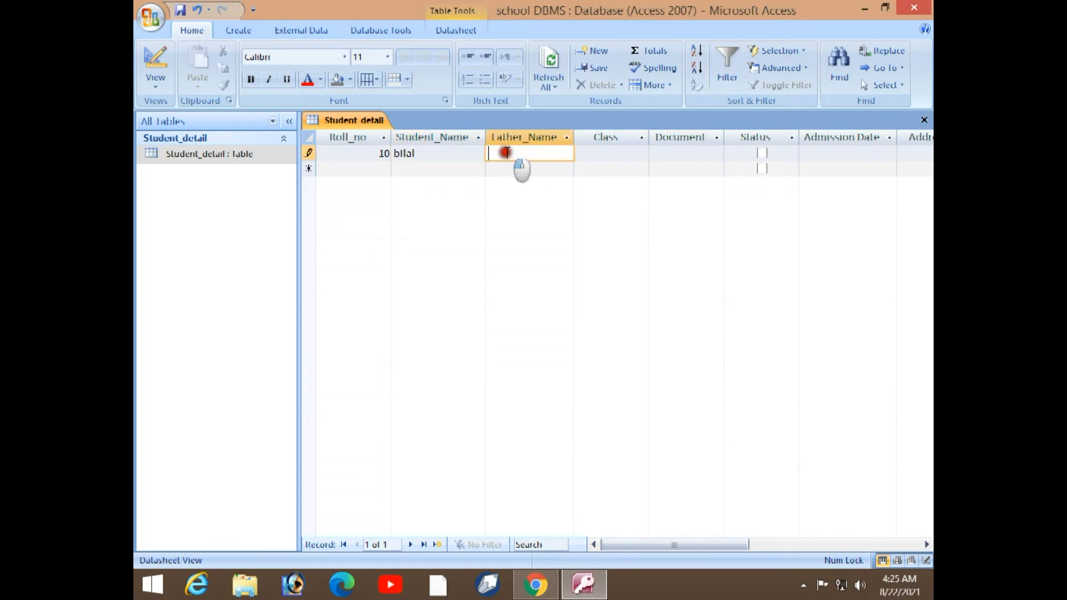
type("maq")
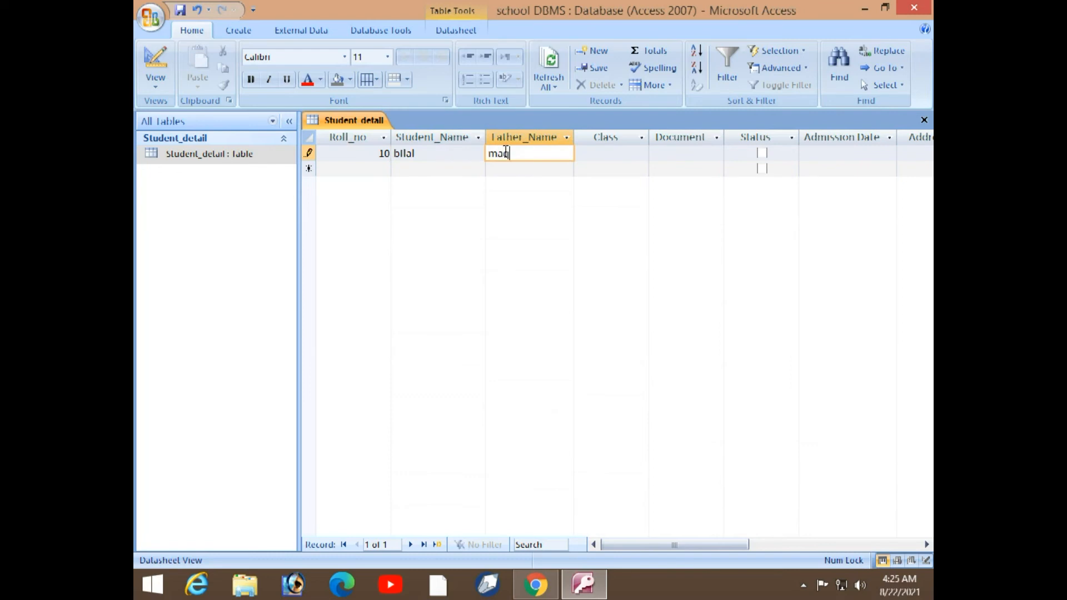
type("bool")
Enter "o level" as the record's Class and move on to its empty Document field
left_click(638, 153)
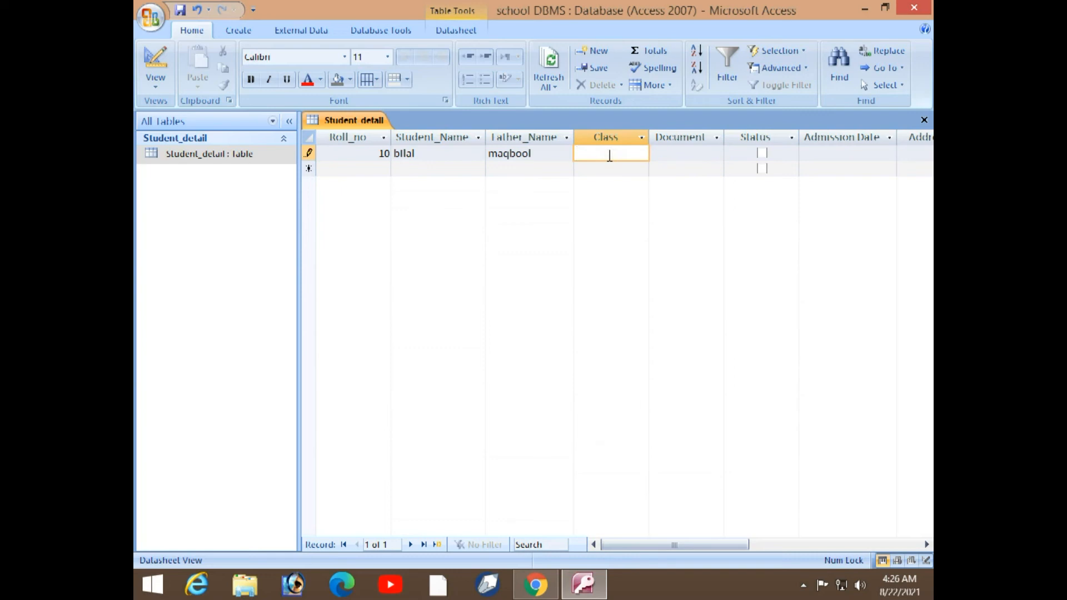
type("o level")
left_click(705, 154)
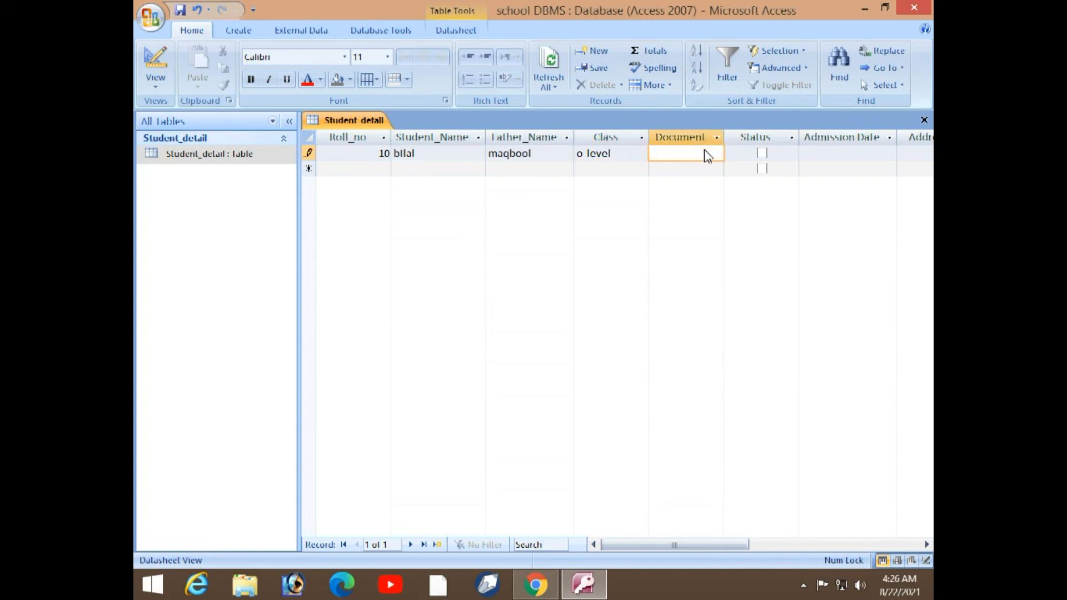
left_click(716, 138)
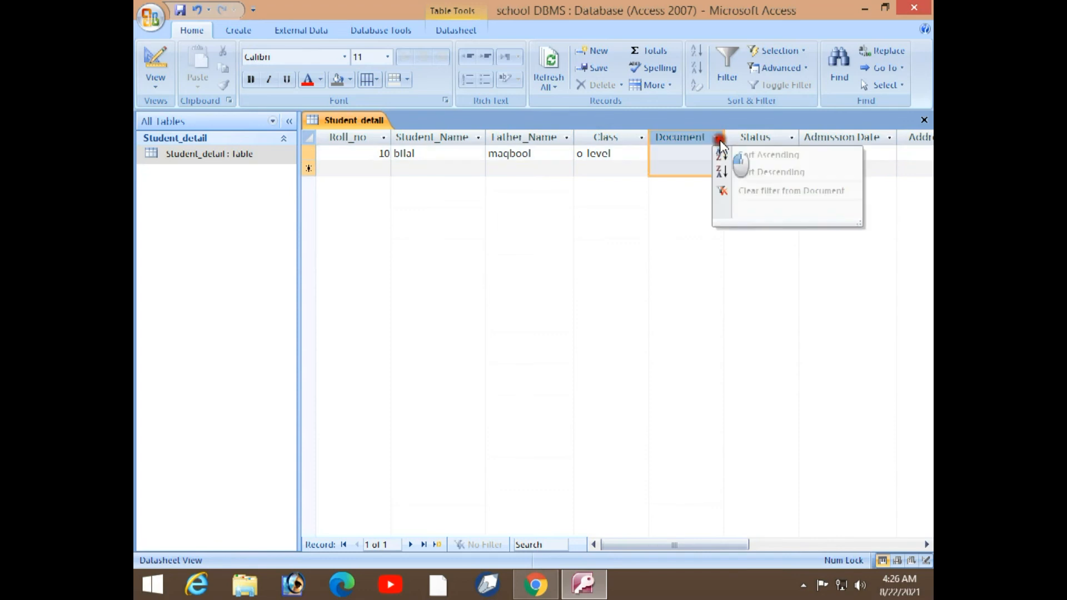
left_click(699, 155)
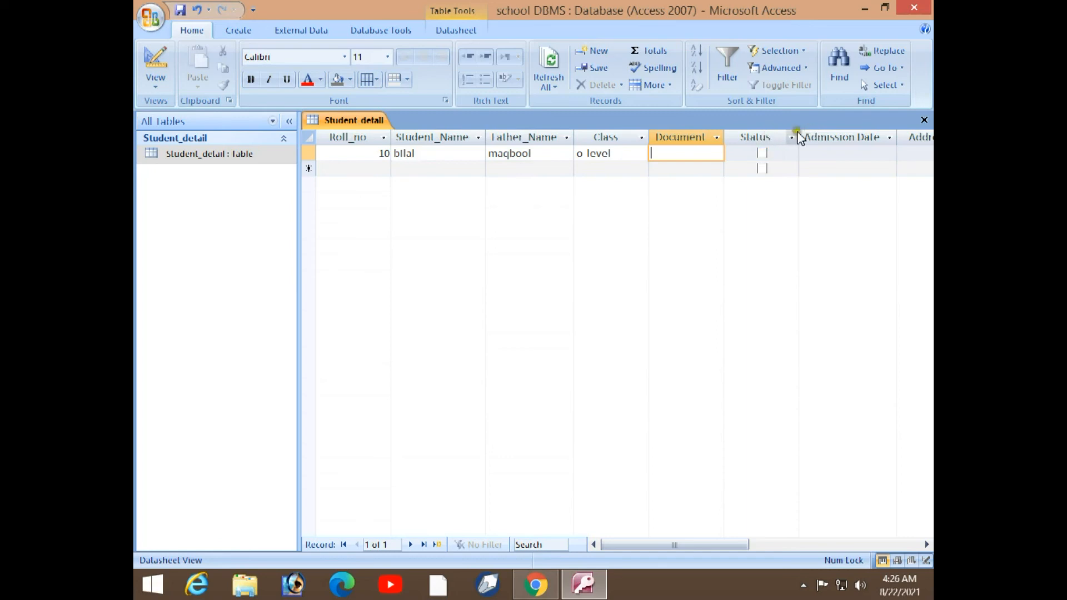
Try out the record's Status field by ticking its check box and clearing it again
left_click(762, 154)
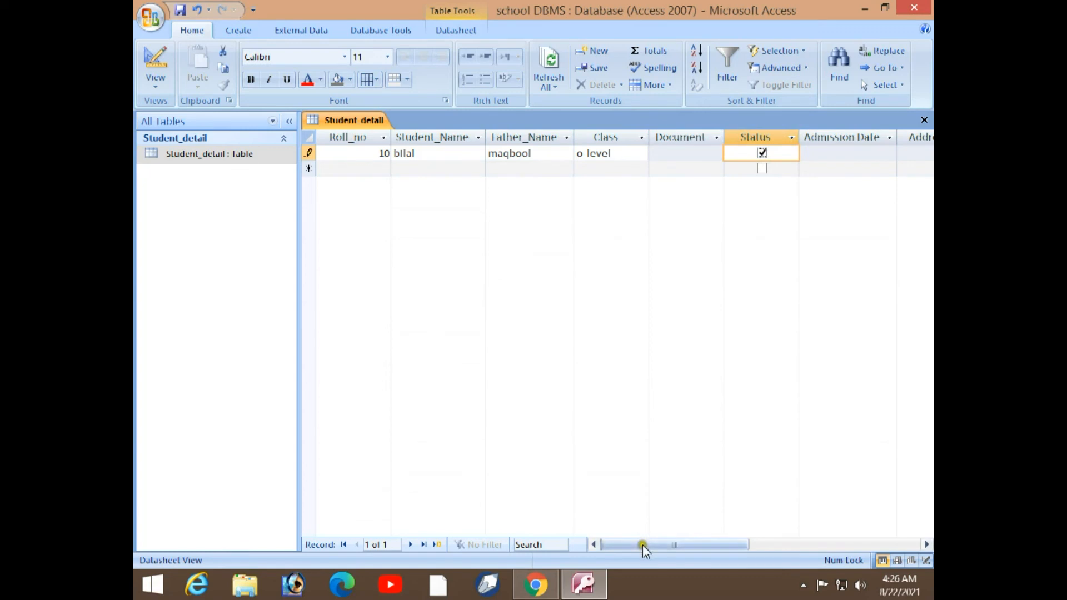
left_click_drag(642, 545, 683, 545)
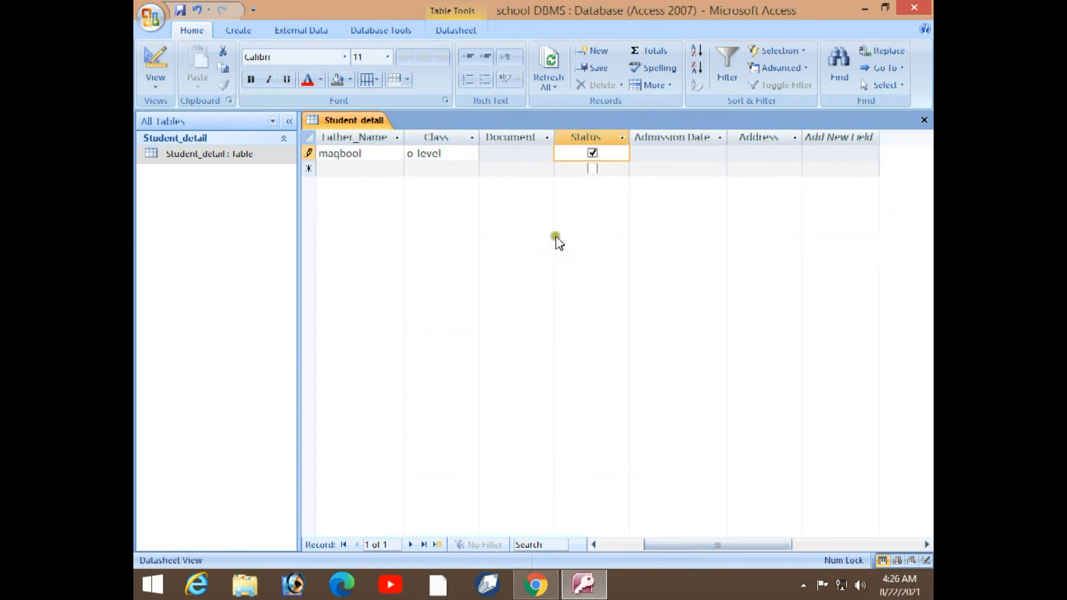
left_click(710, 139)
left_click(716, 137)
left_click(708, 151)
left_click(672, 154)
left_click(600, 153)
Pick 8/22/2021 from the calendar as the record's Admission Date
left_click(697, 152)
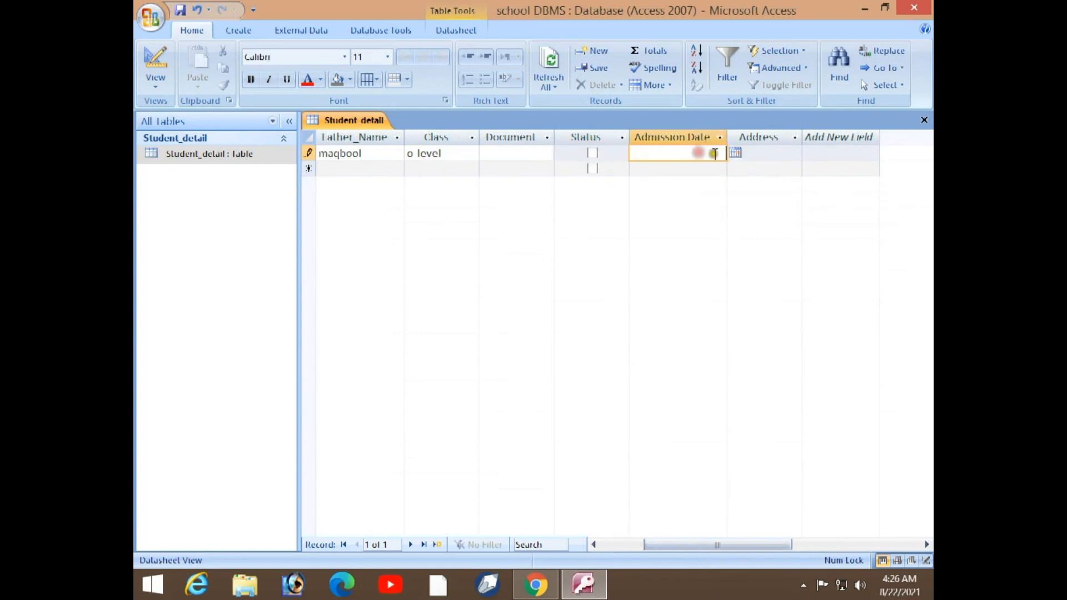
left_click(735, 153)
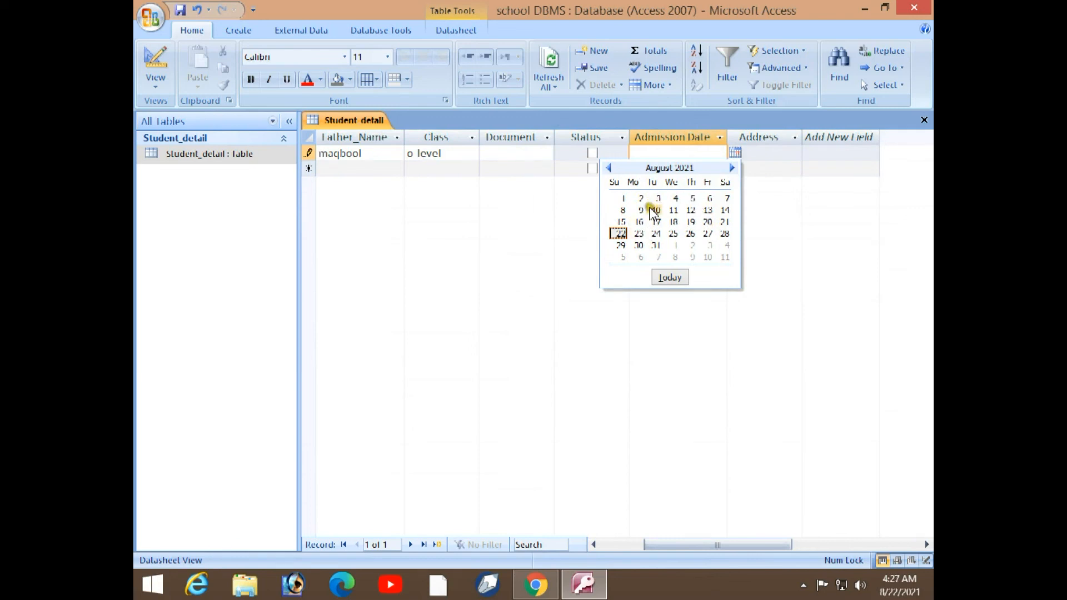
left_click(619, 234)
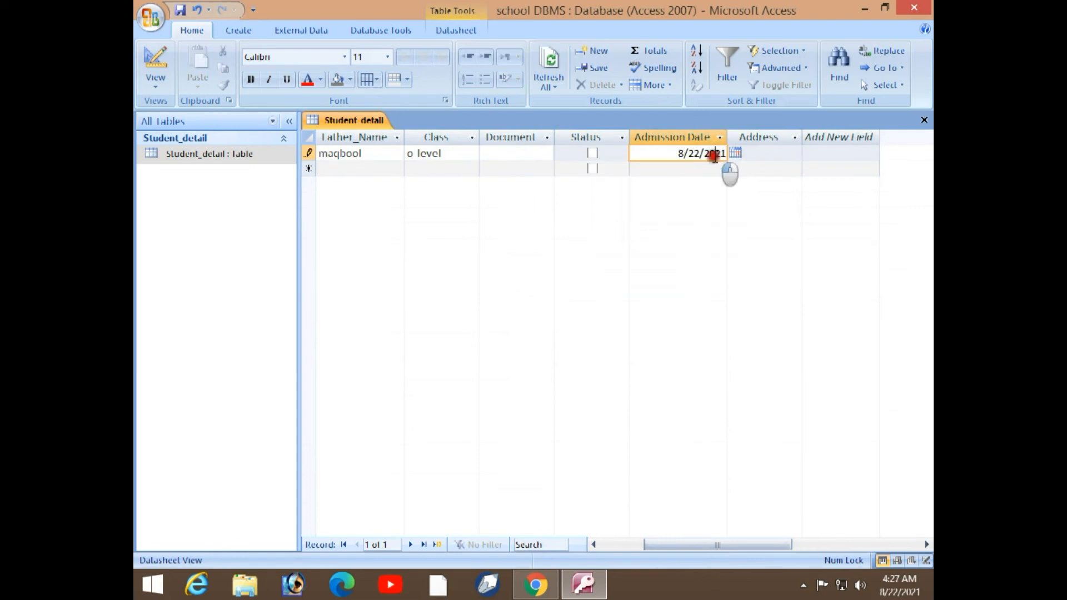
Browse the months in the date picker and set the record's Admission Date to 8/21/2021
left_click(735, 153)
left_click(734, 167)
left_click(735, 167)
left_click(735, 168)
left_click(608, 167)
left_click(607, 167)
left_click(607, 167)
left_click(607, 167)
left_click(607, 167)
left_click(608, 168)
left_click(607, 167)
left_click(607, 167)
left_click(607, 167)
left_click(607, 167)
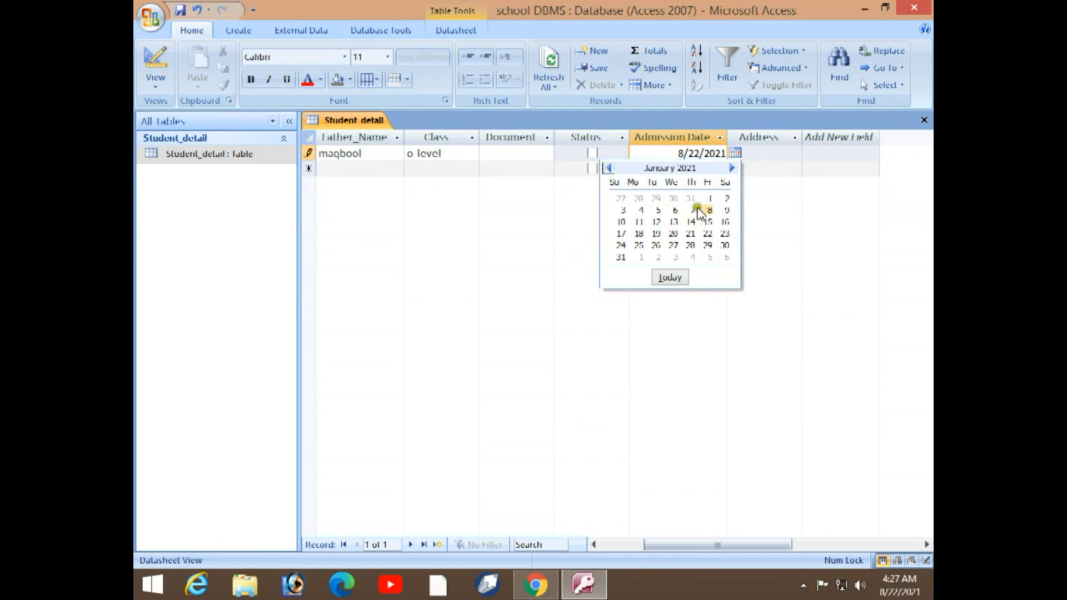
left_click(731, 167)
left_click(731, 167)
left_click(732, 167)
left_click(732, 168)
left_click(732, 167)
left_click(732, 167)
left_click(732, 168)
left_click(732, 167)
left_click(610, 168)
left_click(725, 221)
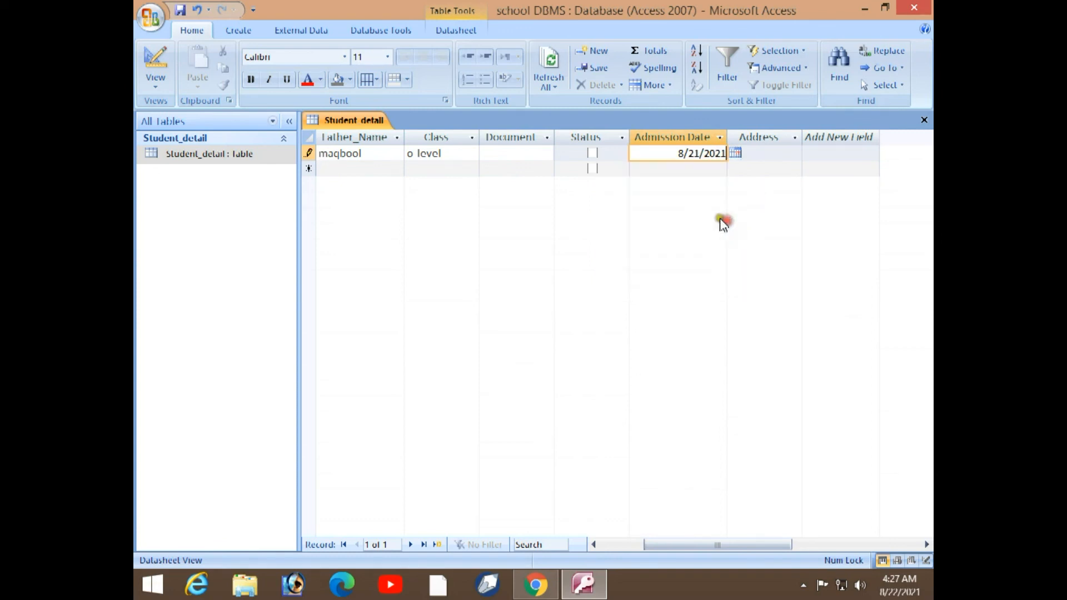
Widen the Address column slightly and close the Student_detail table, saving its layout changes
left_click(775, 154)
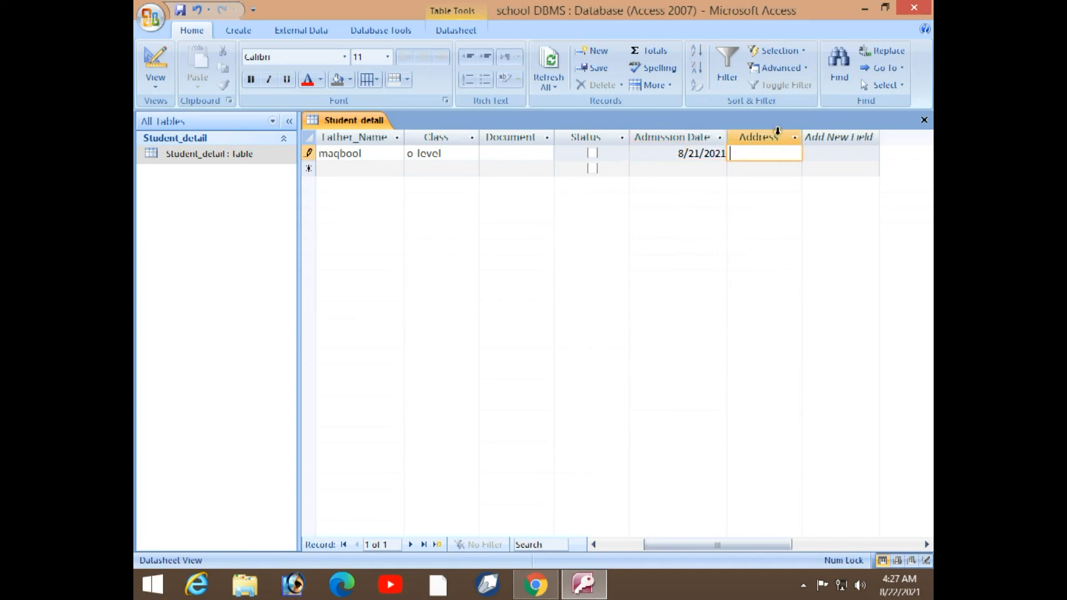
mouse_move(802, 138)
left_mouse_down()
mouse_move(822, 157)
mouse_move(815, 137)
left_mouse_up()
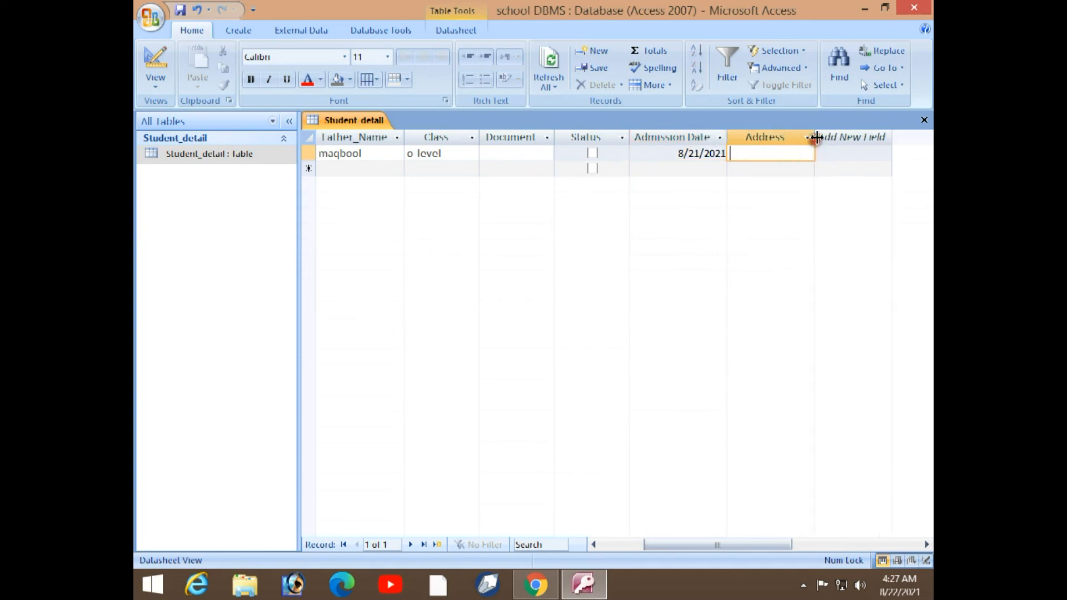
left_click(924, 120)
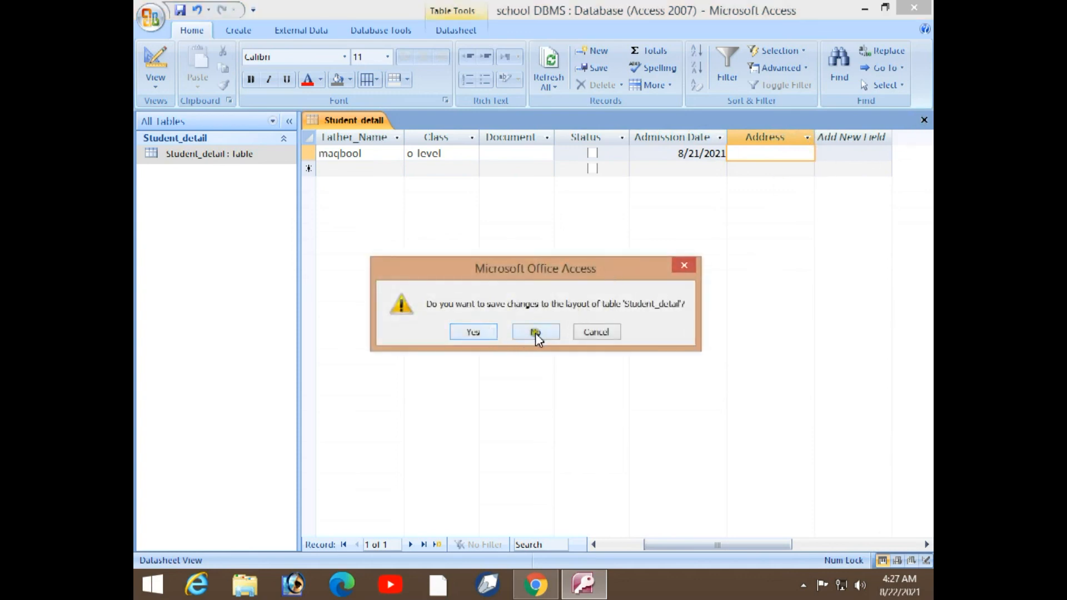
left_click(492, 334)
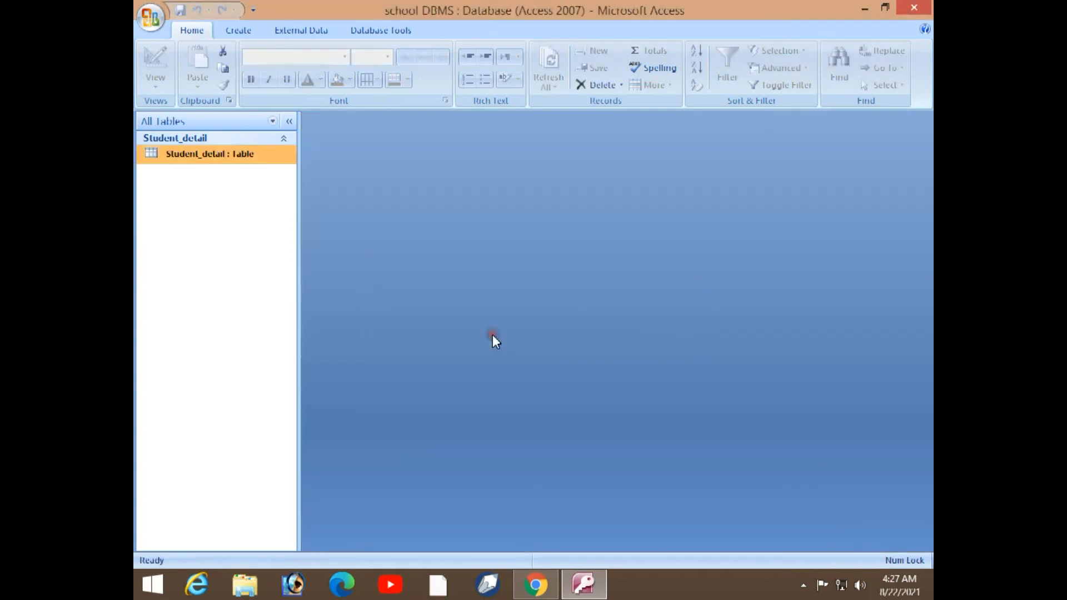
Reopen the Student_detail table in Datasheet View to show its saved record
right_click(239, 156)
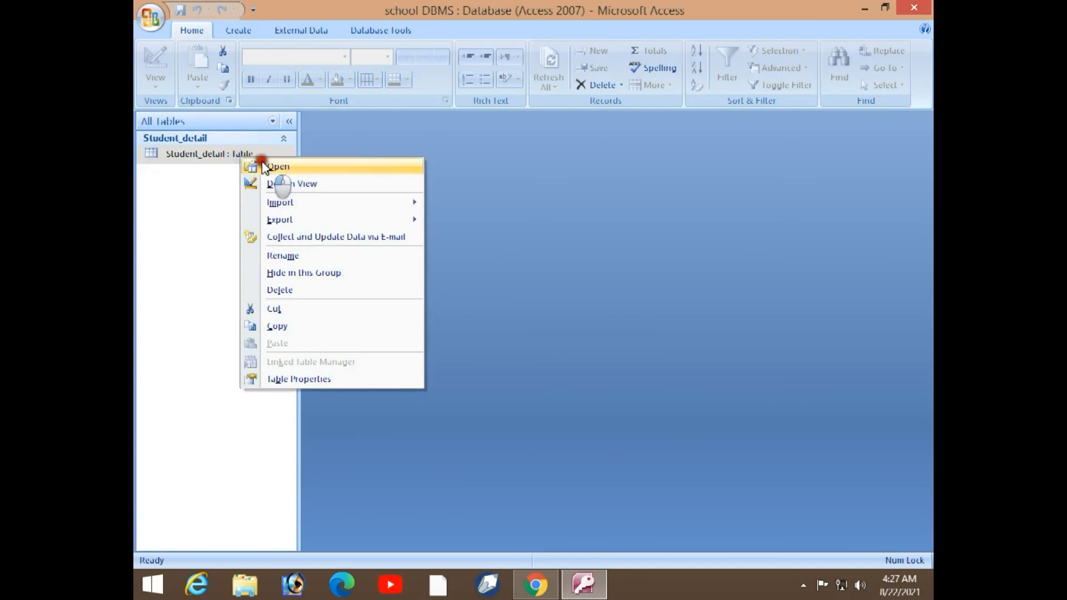
left_click(273, 166)
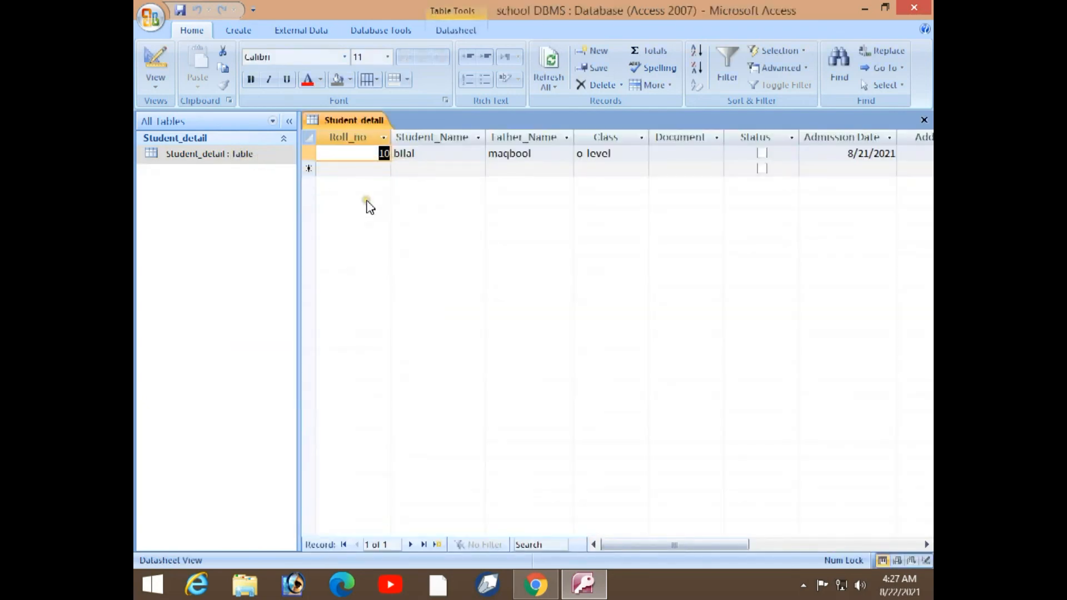
right_click(240, 154)
left_click(267, 163)
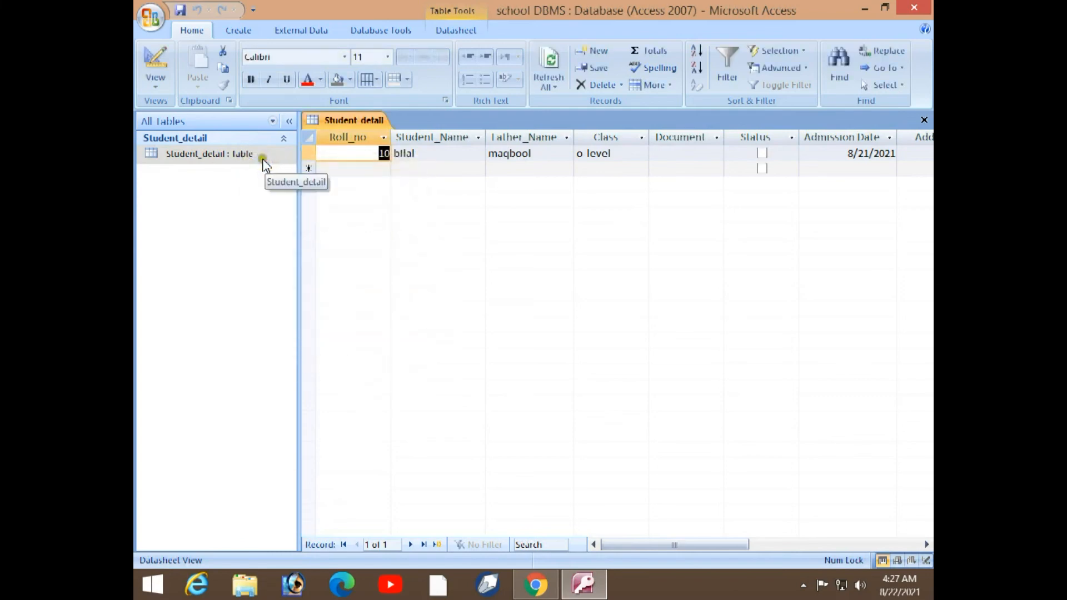
Open the Student_detail table in Design View to review its fields and data types
right_click(258, 159)
left_click(289, 188)
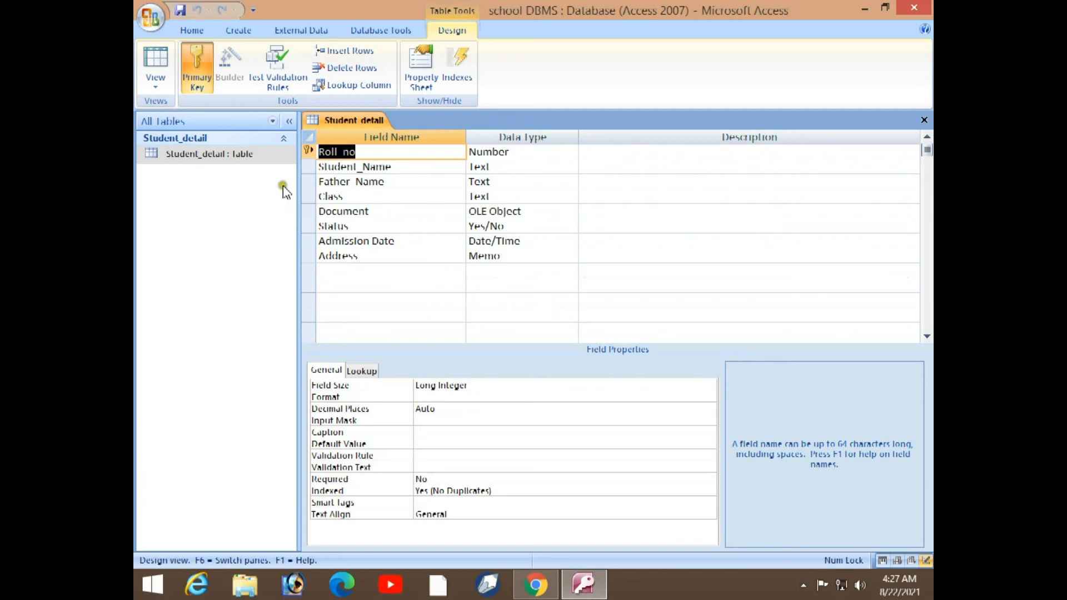
left_click(253, 168)
right_click(245, 153)
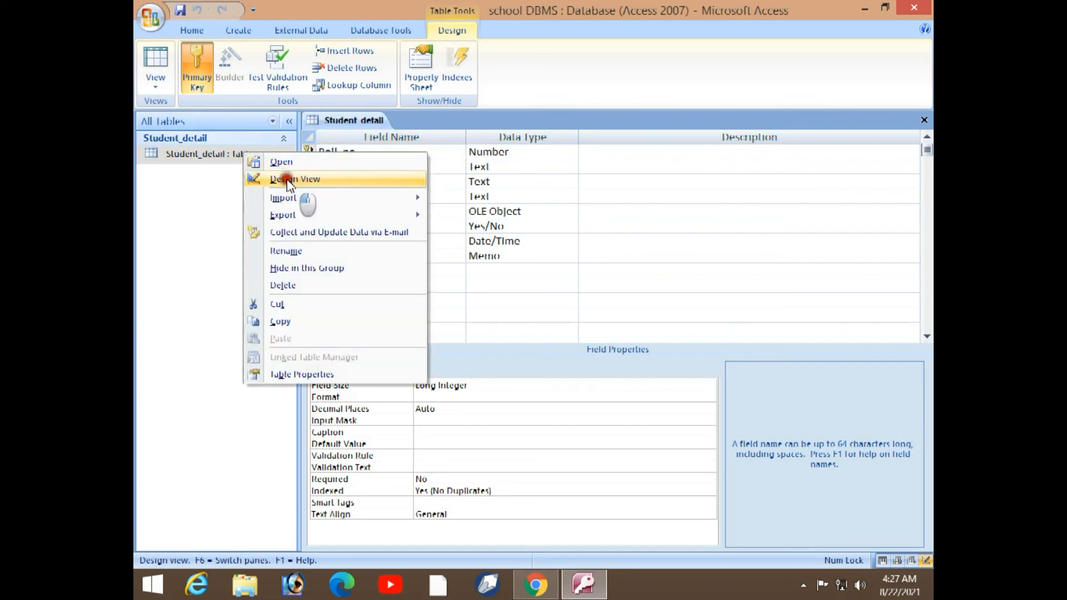
left_click(289, 180)
Return the Student_detail table from Design View to Datasheet View
right_click(239, 155)
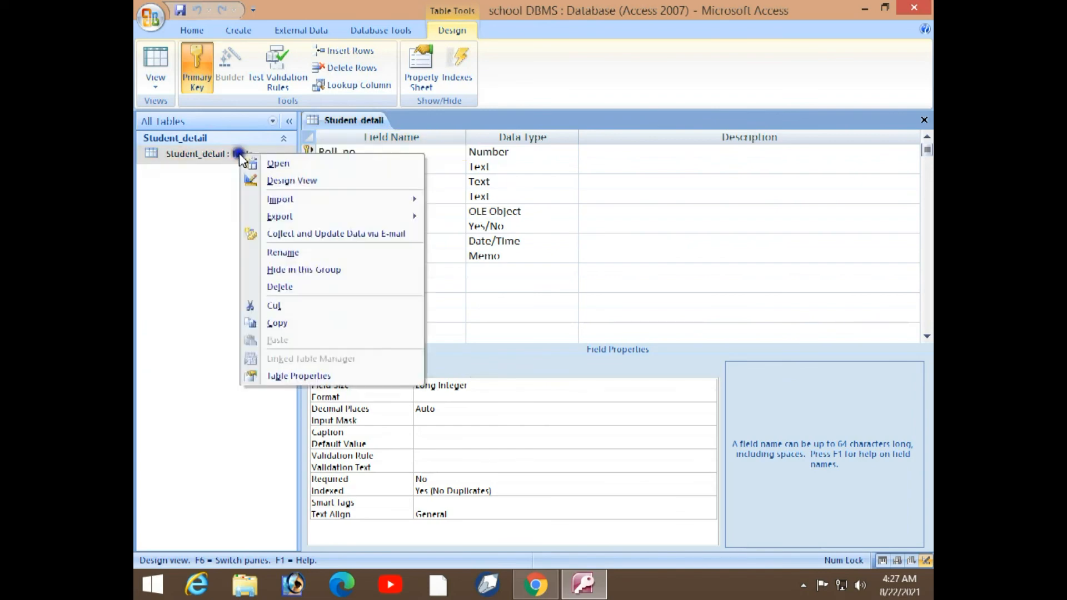
left_click(266, 163)
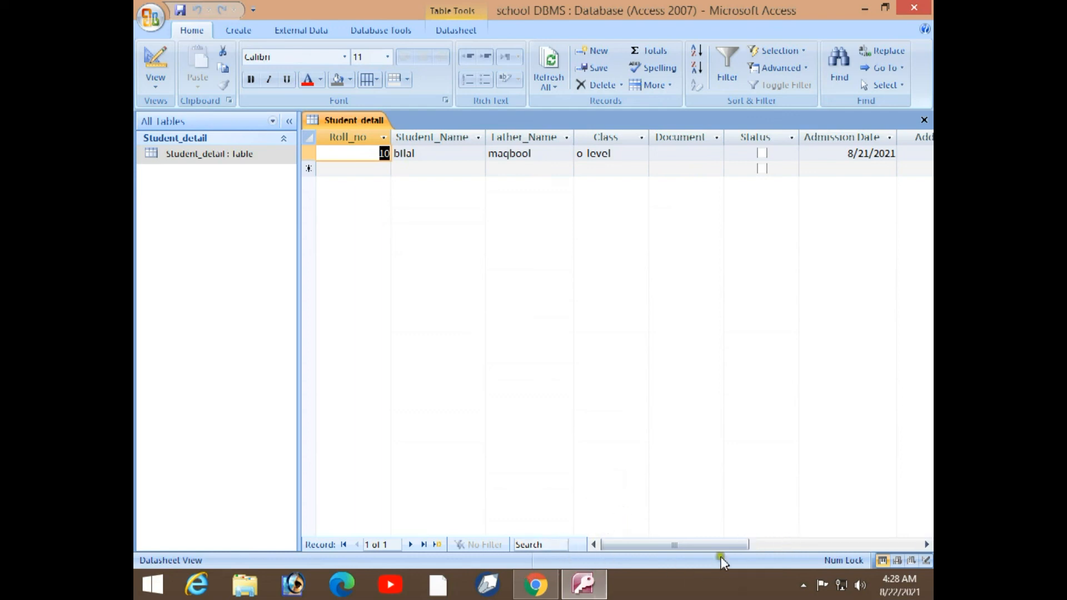
left_click(803, 584)
left_click(800, 505)
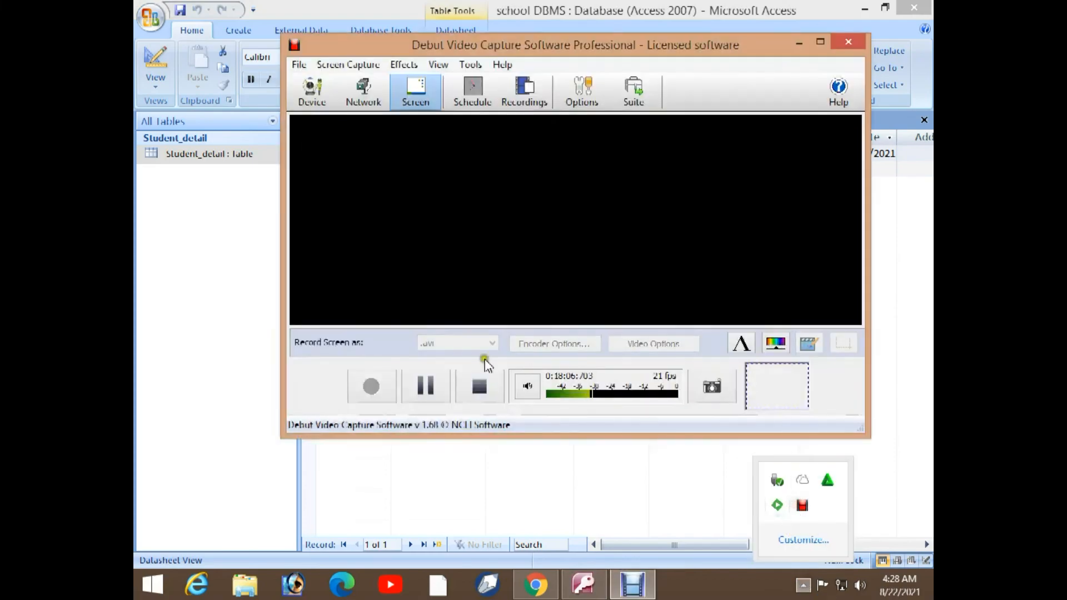